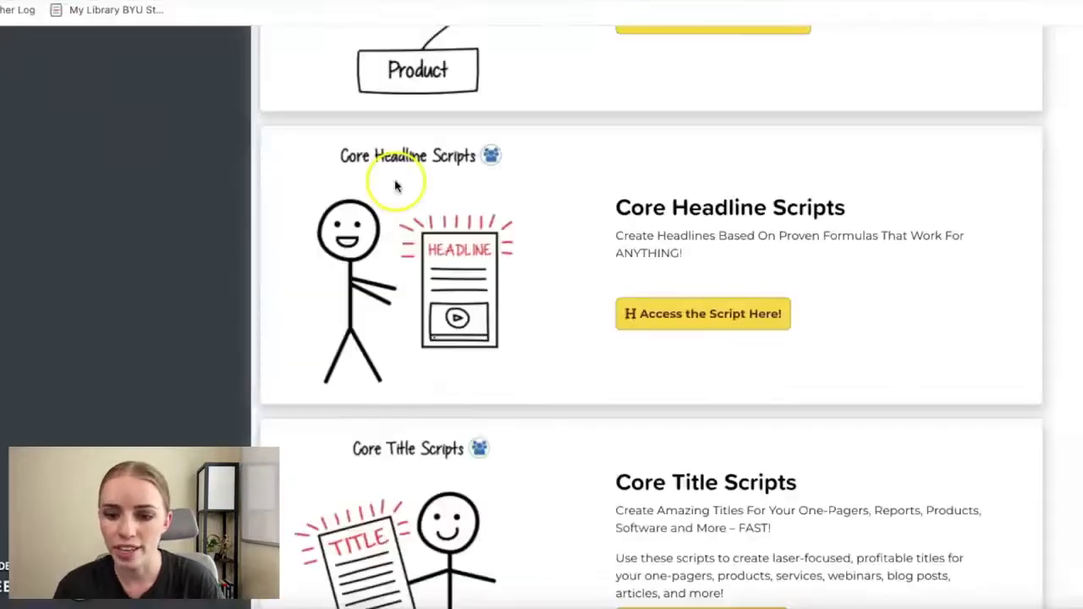
Open the Core Headline Scripts tool and skip through its demo video to the five-step Directions
left_click(660, 315)
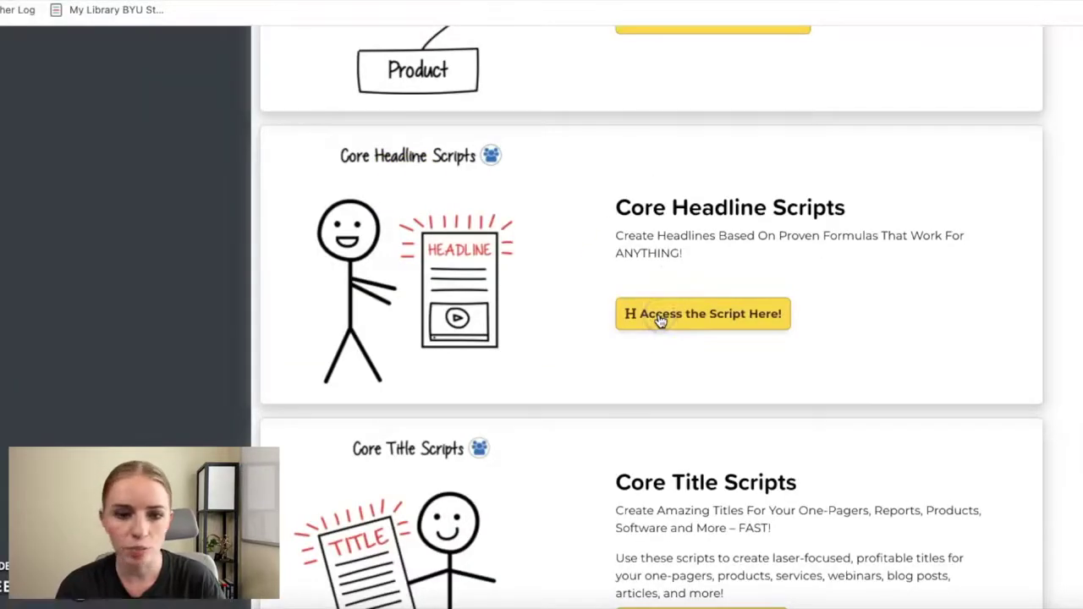
scroll(659, 331, "down", 1)
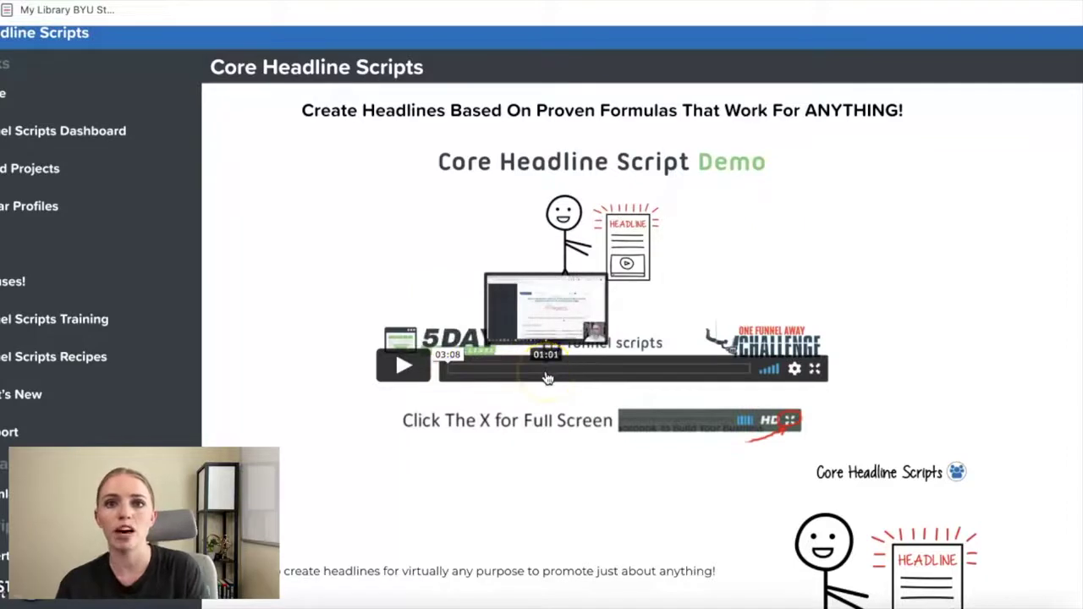
left_click(601, 374)
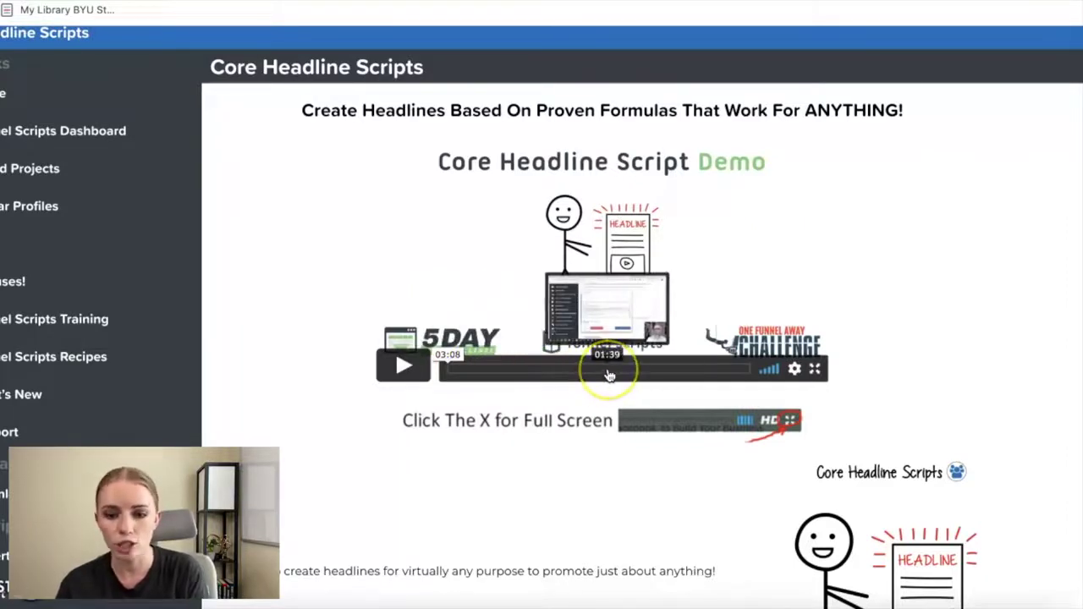
scroll(609, 375, "down", 3)
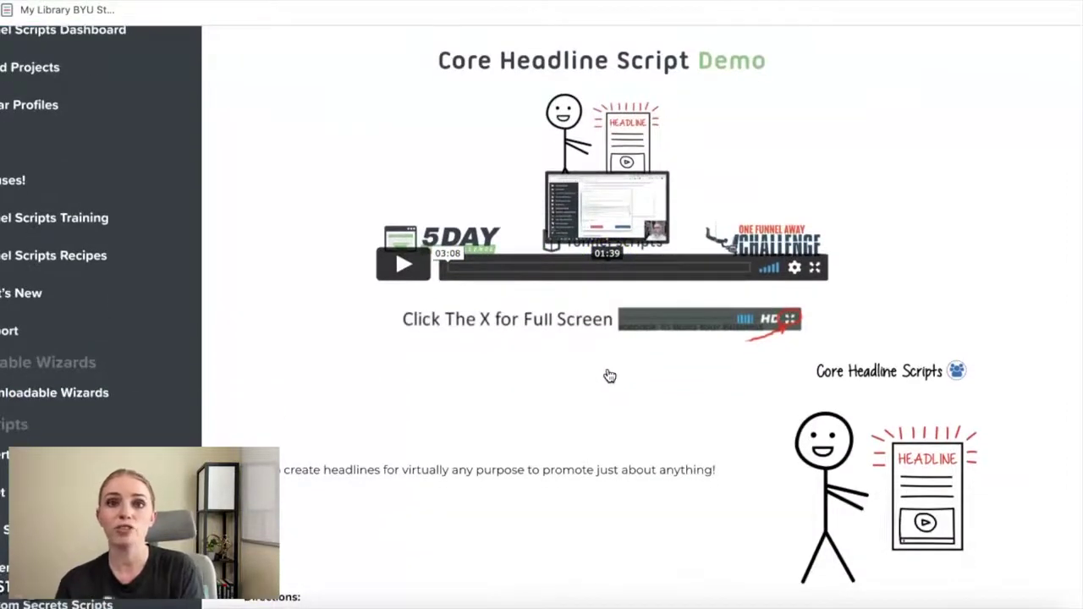
scroll(609, 375, "down", 10)
left_click(326, 148)
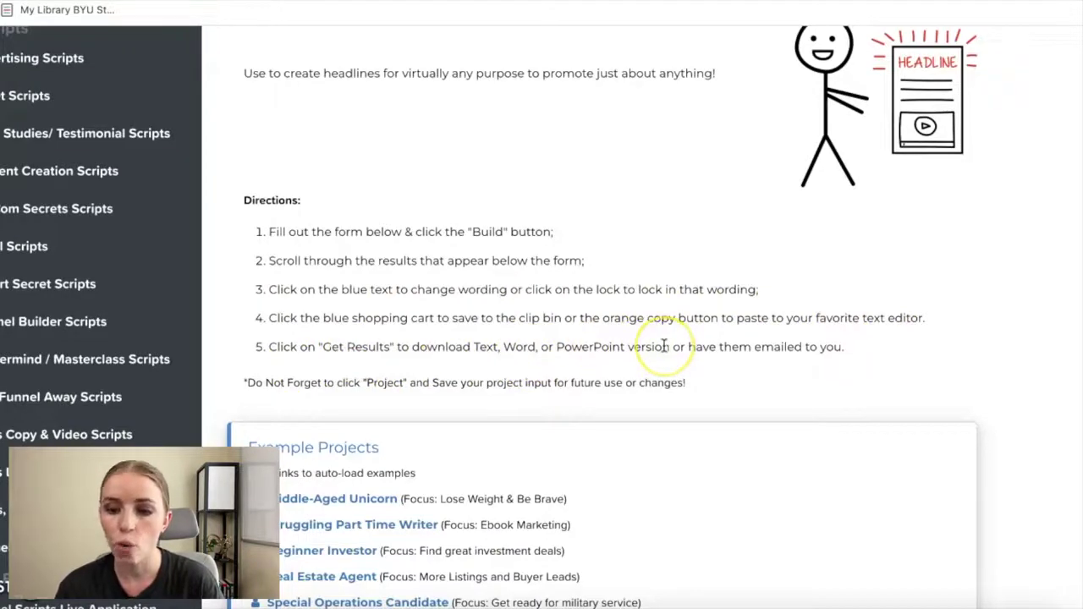
scroll(664, 345, "down", 5)
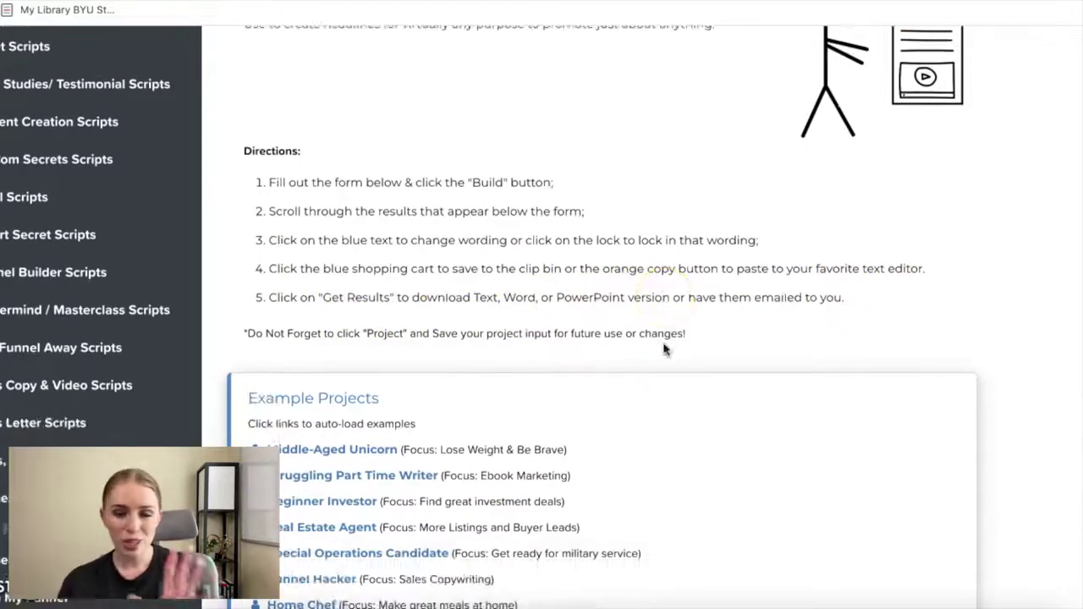
scroll(664, 349, "down", 5)
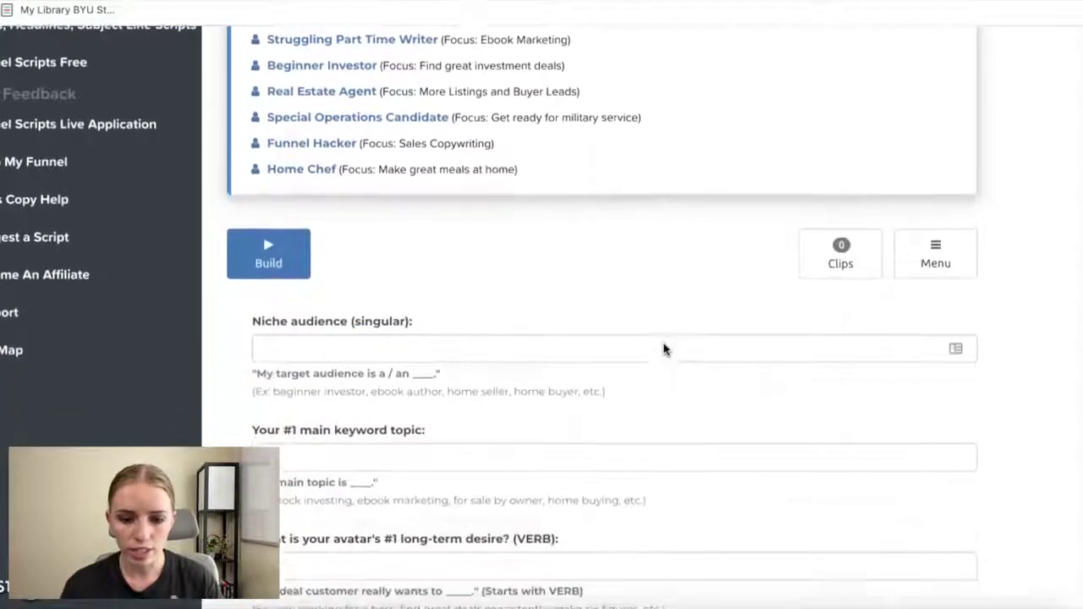
scroll(665, 347, "down", 10)
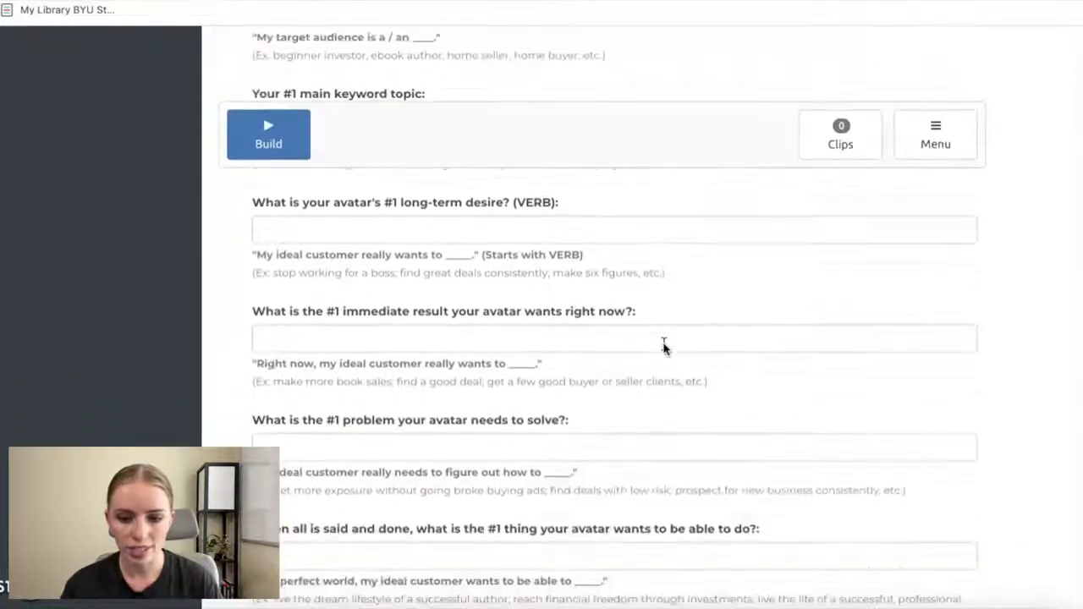
scroll(665, 347, "down", 3)
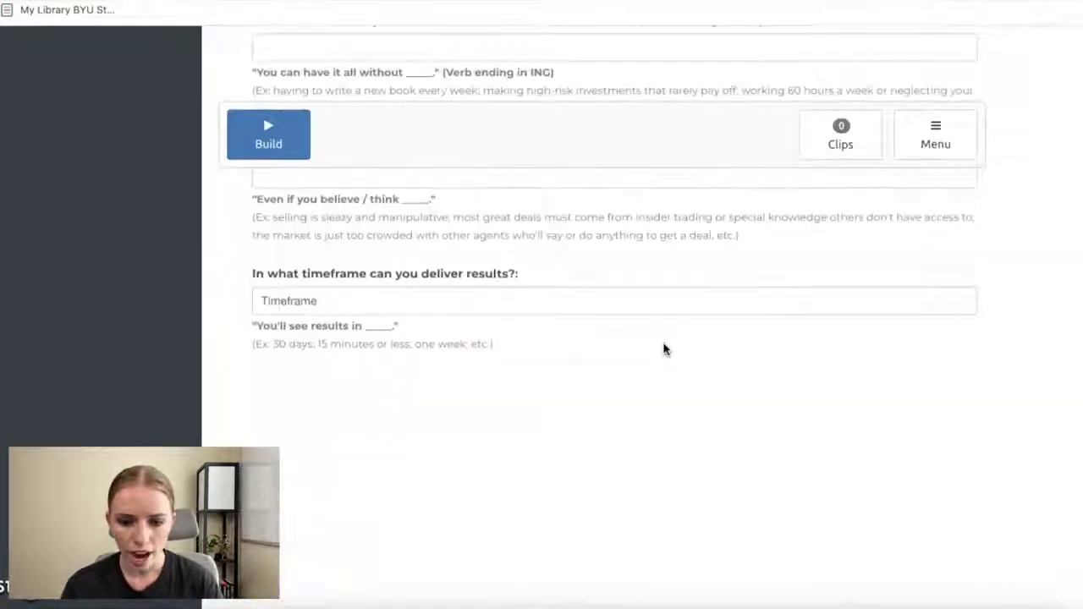
scroll(665, 348, "up", 12)
scroll(665, 347, "up", 2)
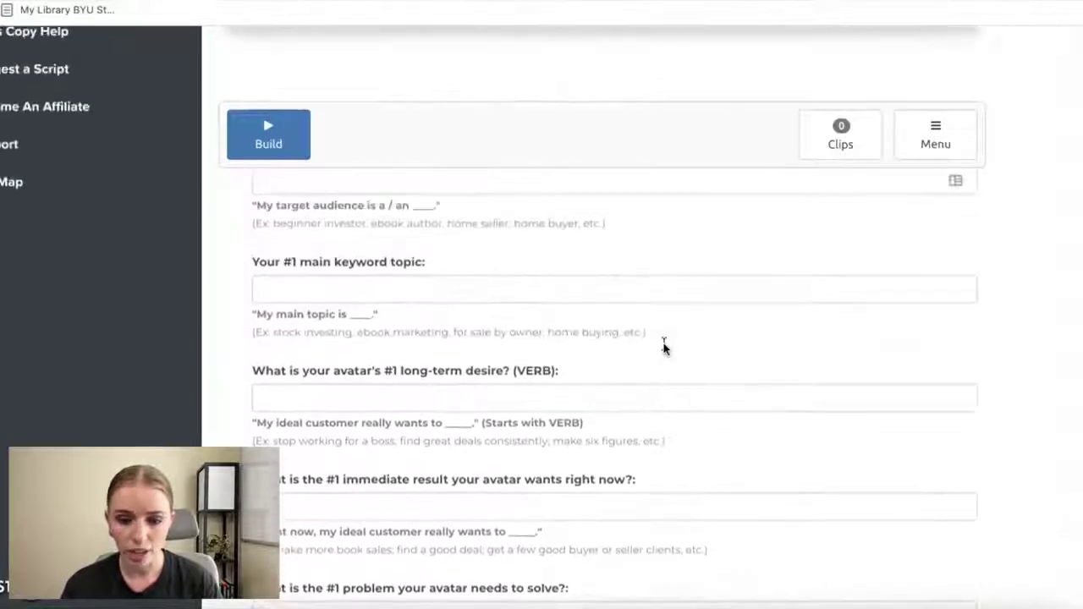
scroll(664, 348, "up", 10)
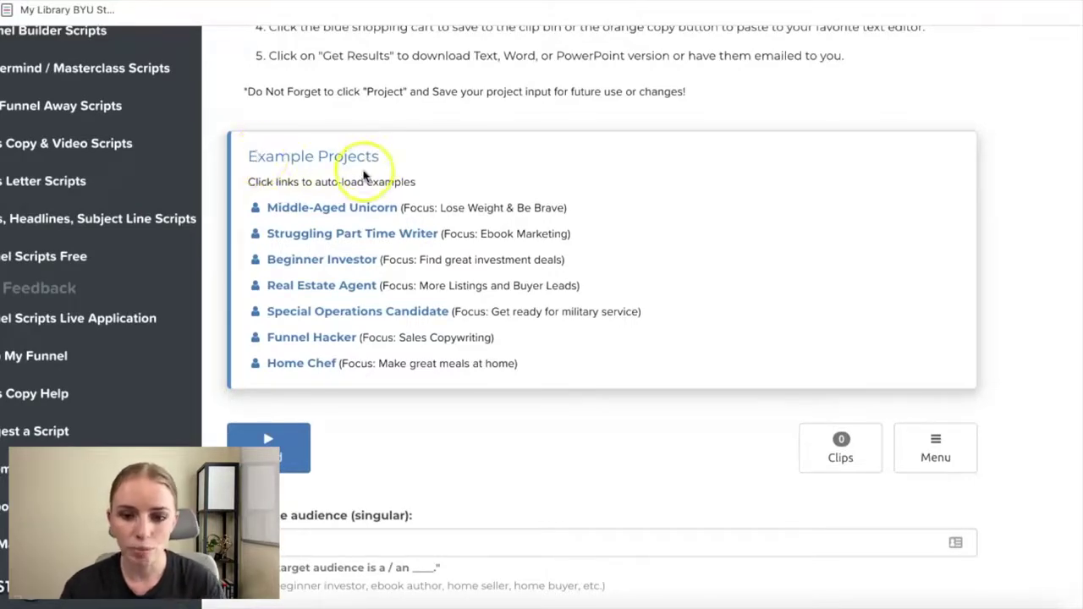
Auto-load the Struggling Part Time Writer example and review its desire, ideal customer and book sales answers
left_click(340, 235)
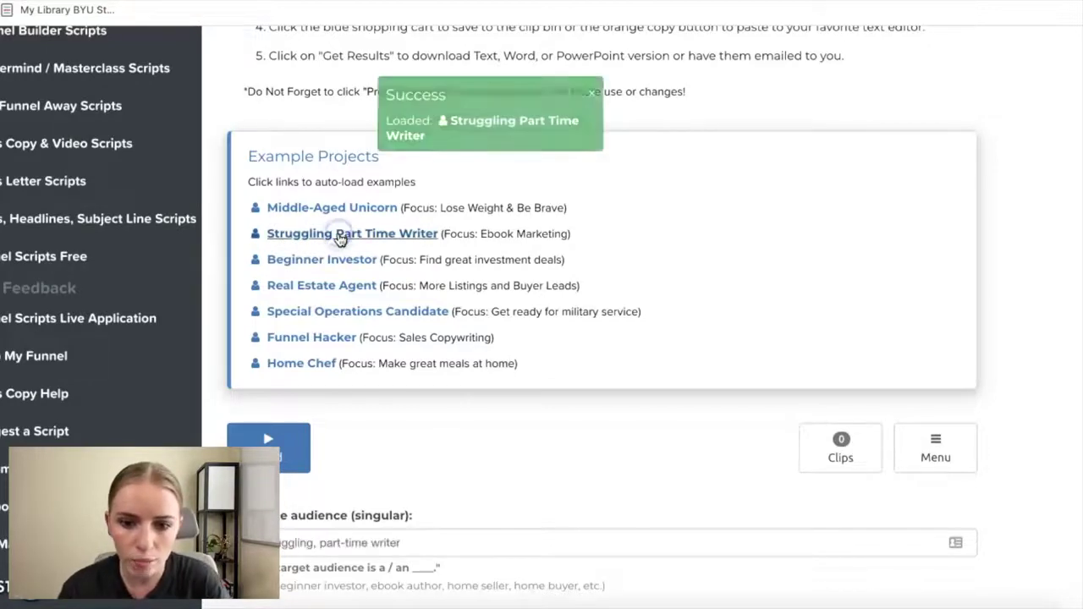
scroll(339, 240, "down", 2)
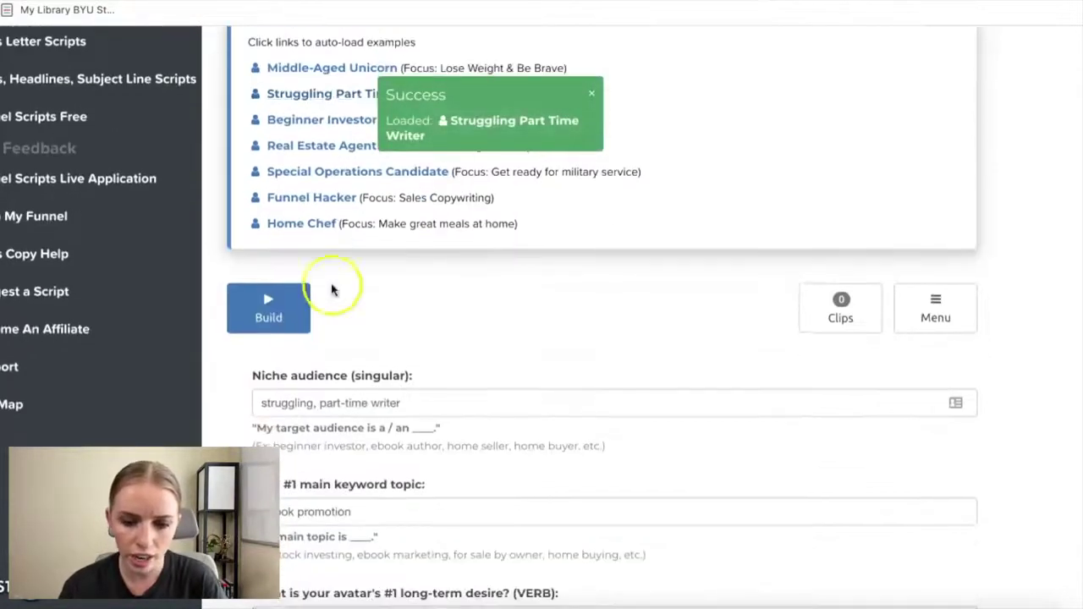
scroll(275, 443, "down", 1)
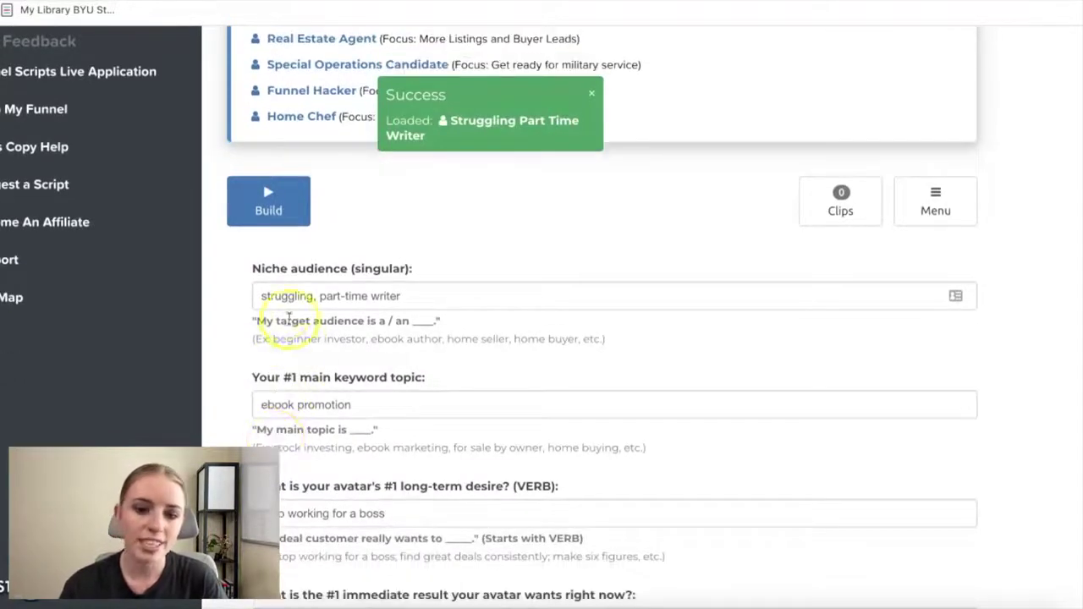
scroll(403, 295, "down", 1)
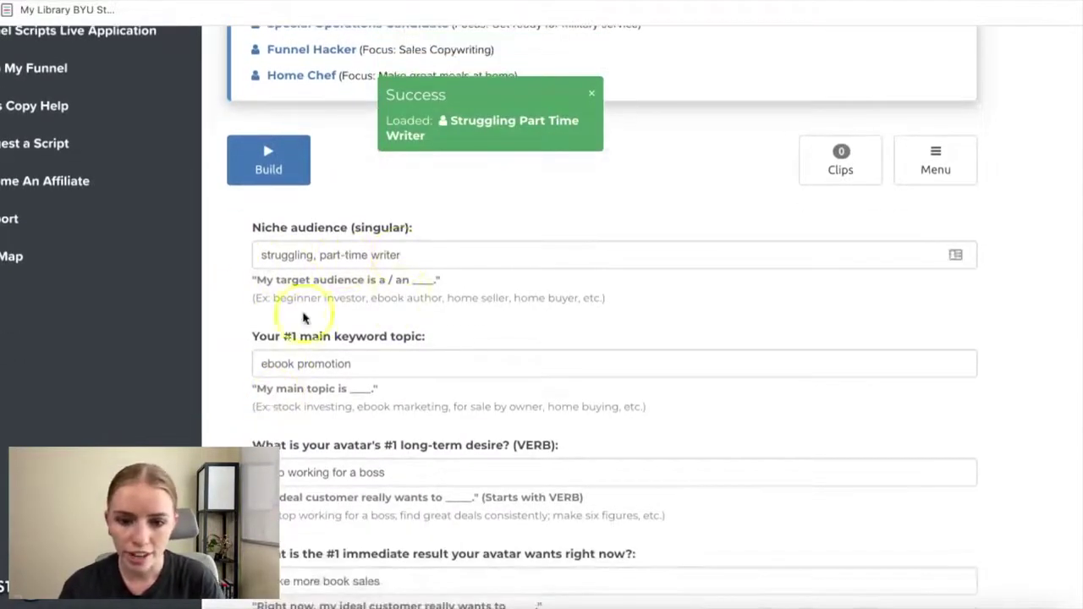
left_click_drag(245, 298, 703, 305)
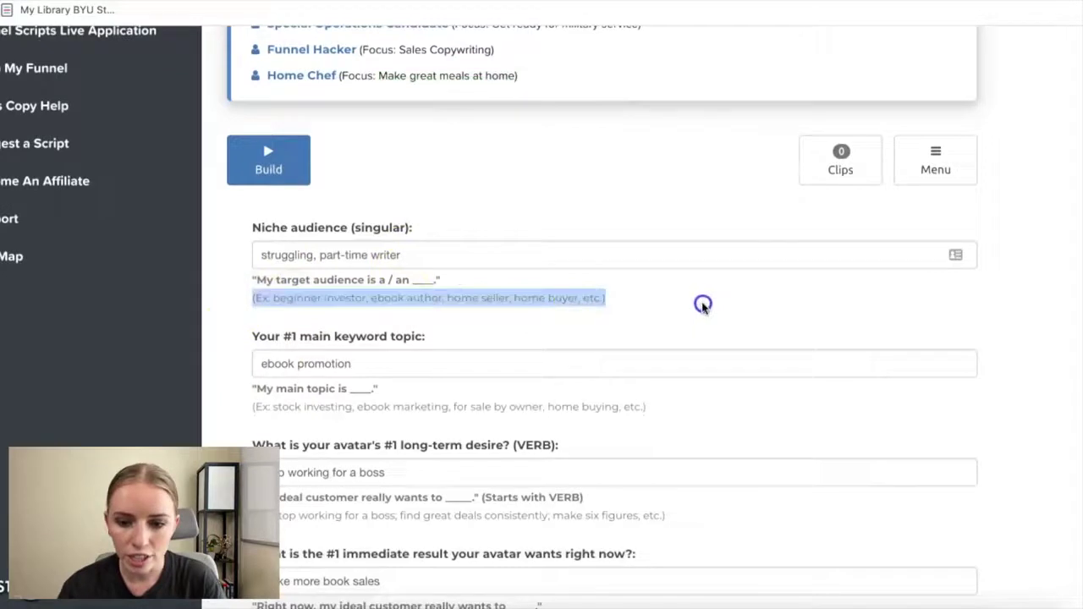
left_click(406, 223)
scroll(249, 225, "down", 2)
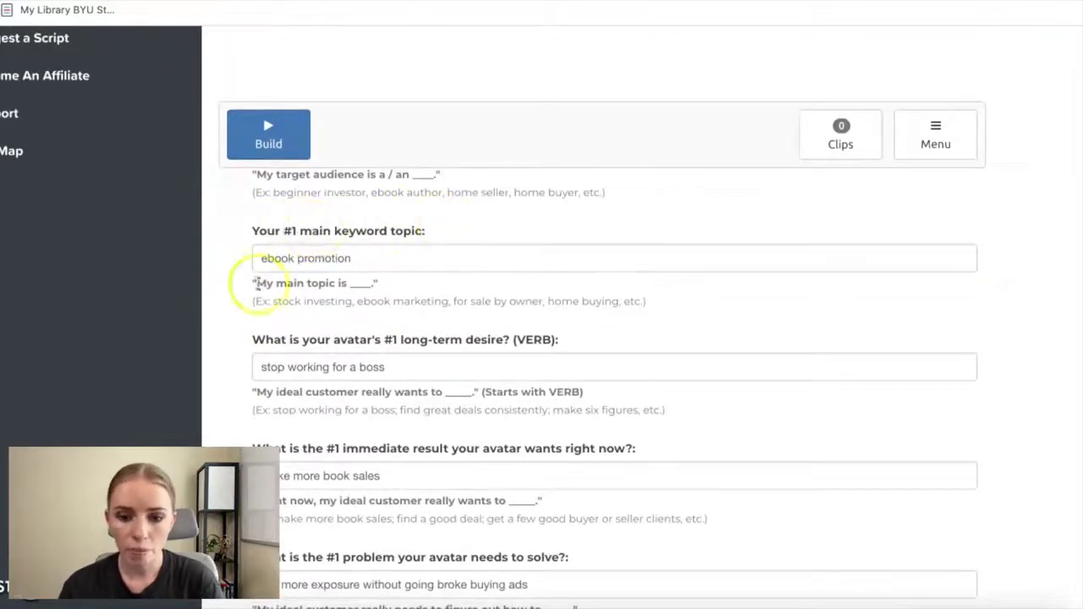
scroll(384, 257, "down", 1)
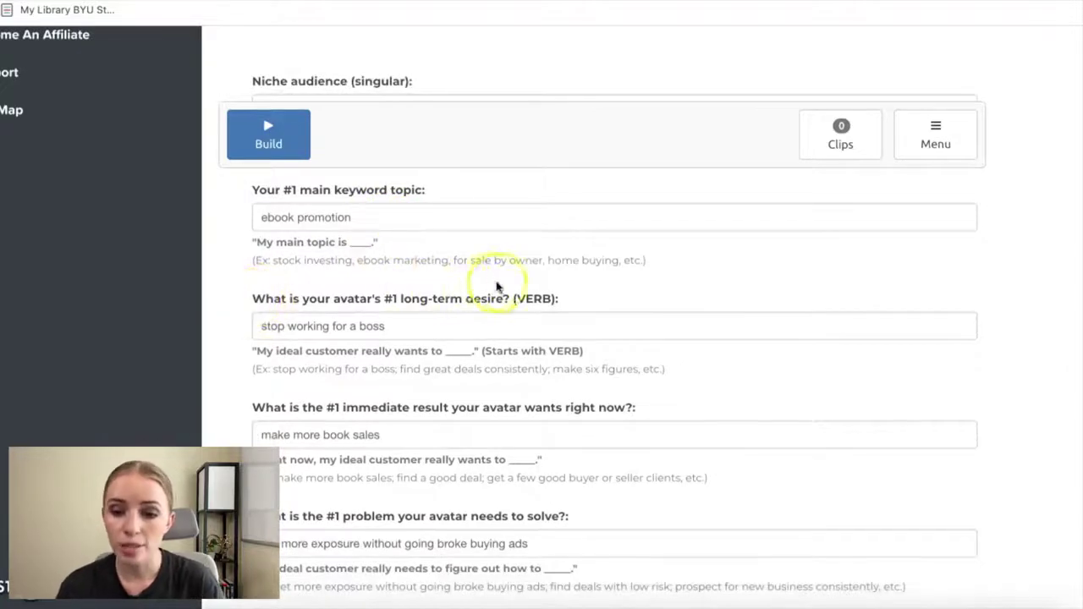
left_click_drag(570, 297, 534, 302)
left_click_drag(254, 353, 468, 356)
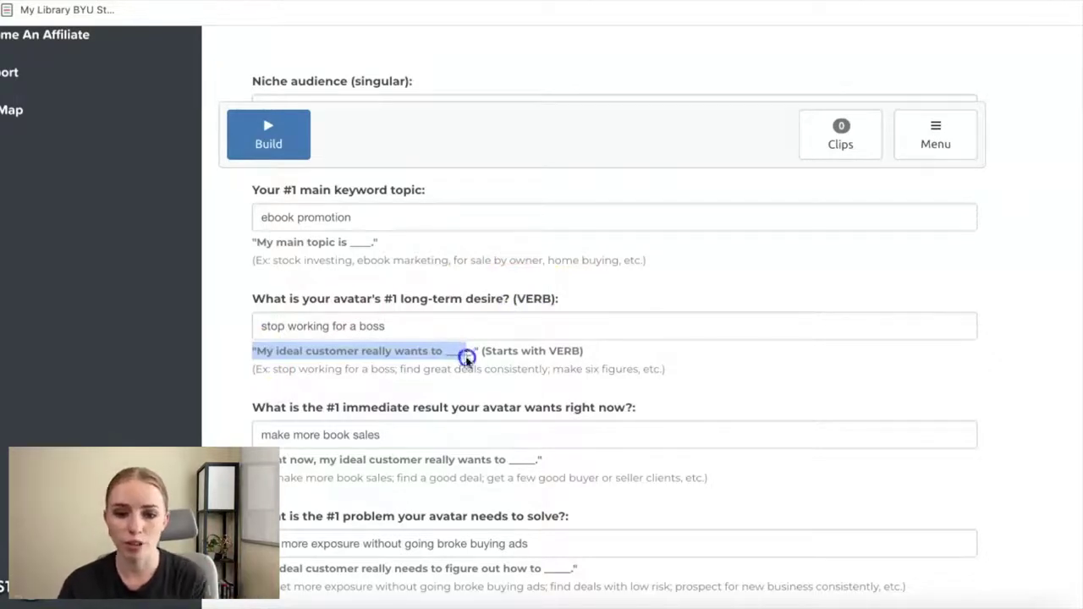
scroll(466, 359, "down", 2)
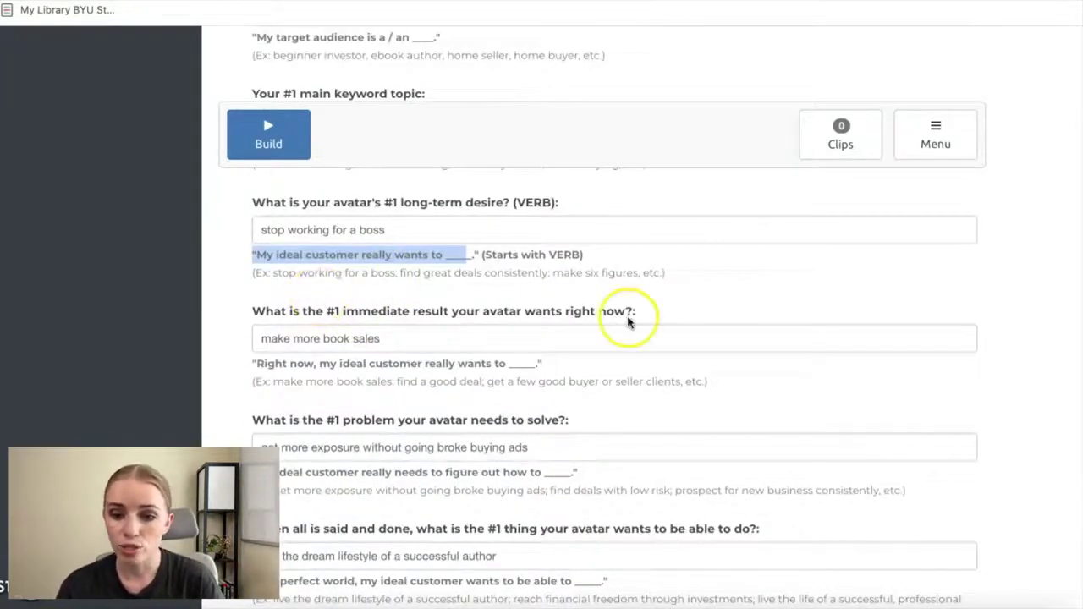
left_click_drag(259, 339, 400, 340)
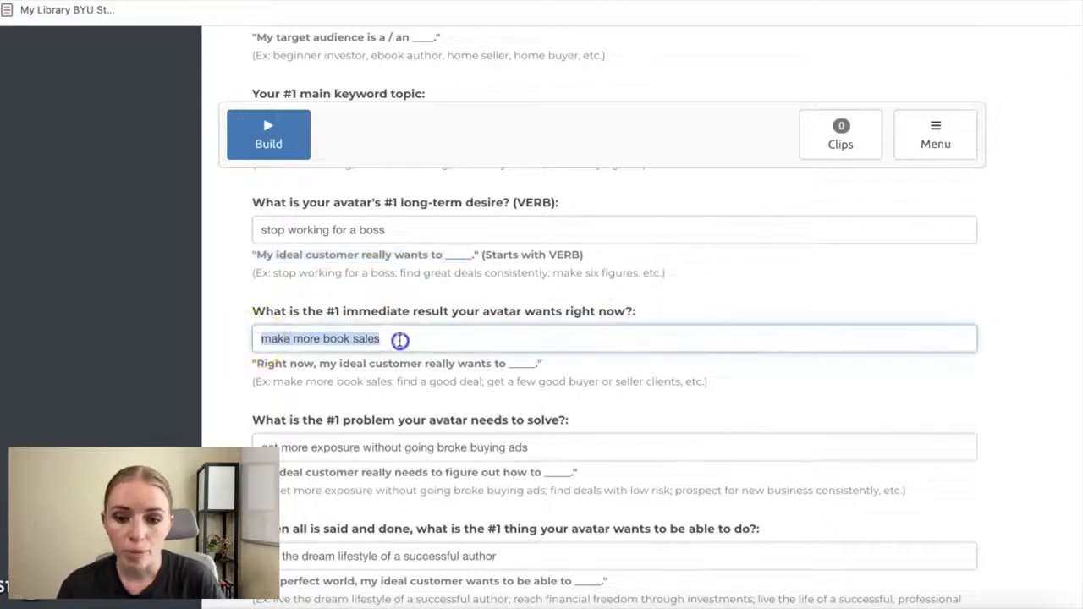
scroll(364, 344, "down", 10)
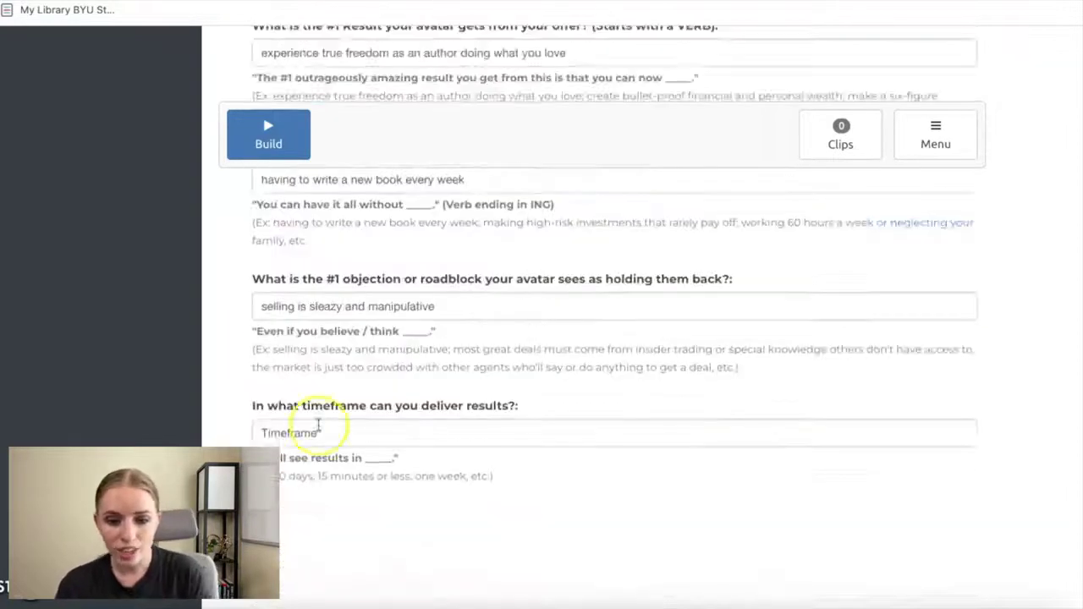
Replace the Timeframe placeholder with '1 week' and build the headlines
left_click_drag(350, 431, 217, 434)
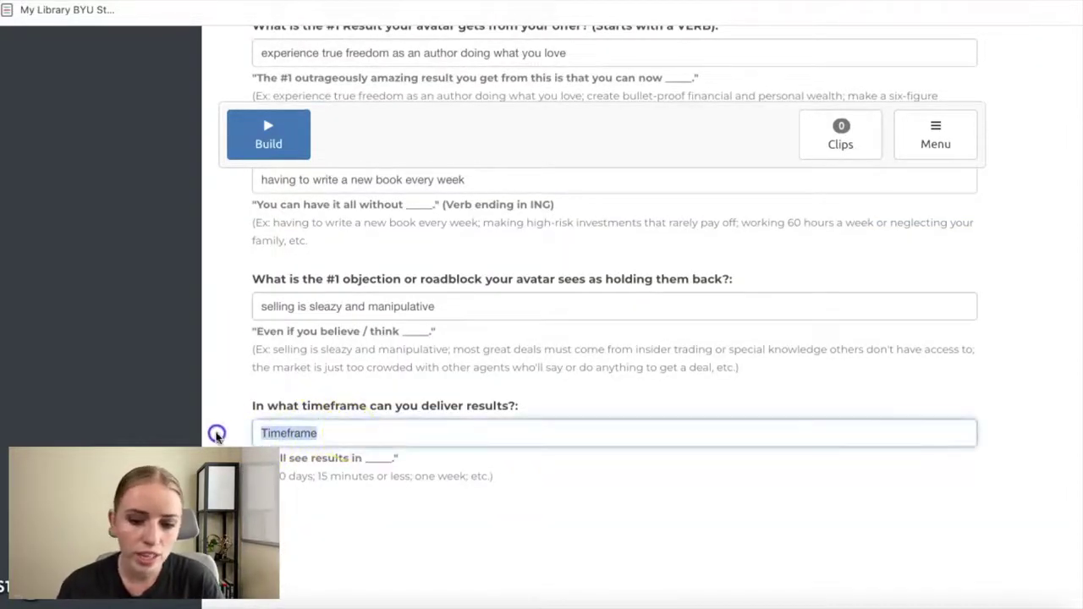
type("1 week")
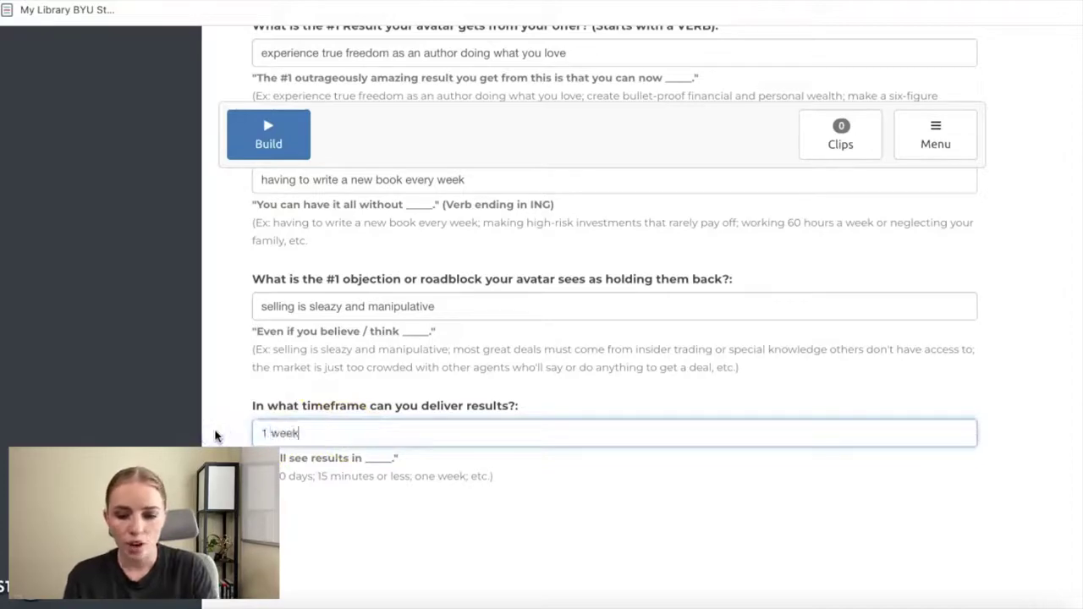
scroll(314, 370, "up", 5)
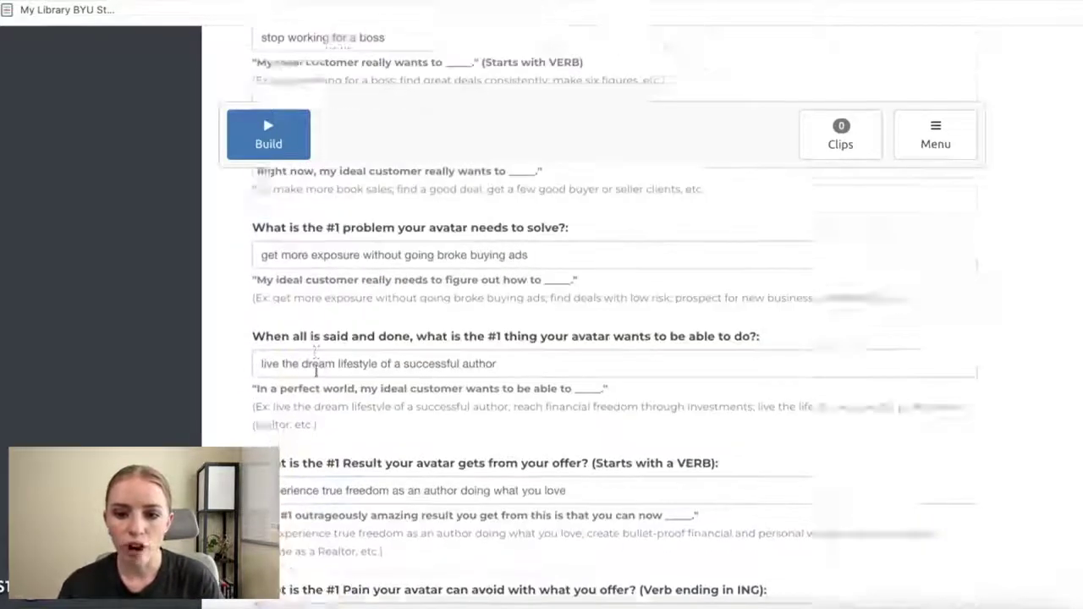
scroll(316, 369, "up", 2)
left_click(274, 146)
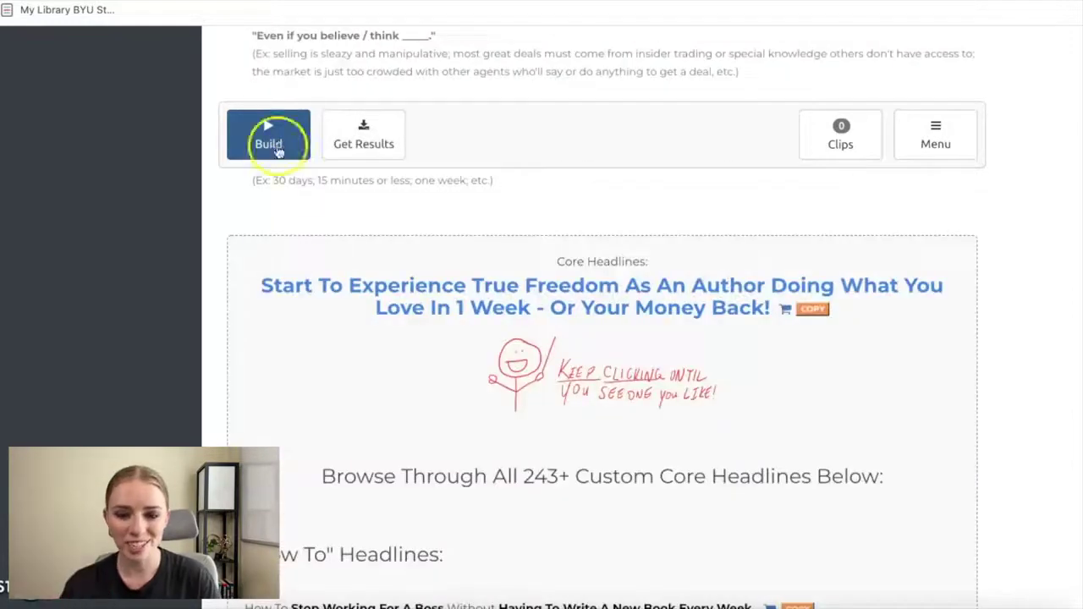
Build the core headlines, browse the list, and check then close the Get Results export options
scroll(430, 310, "down", 3)
left_click(505, 337)
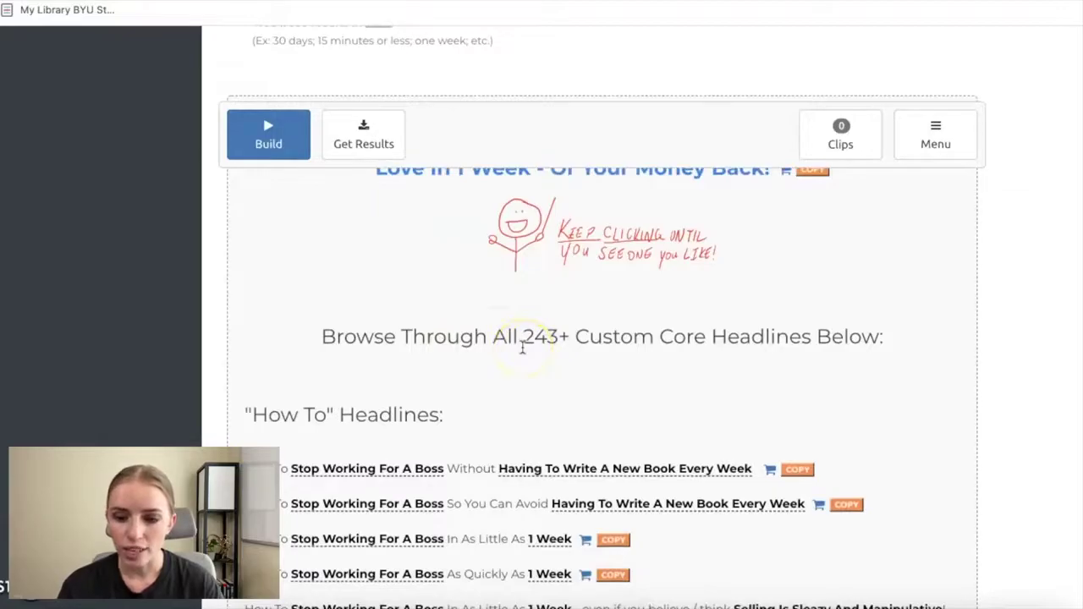
scroll(522, 347, "down", 20)
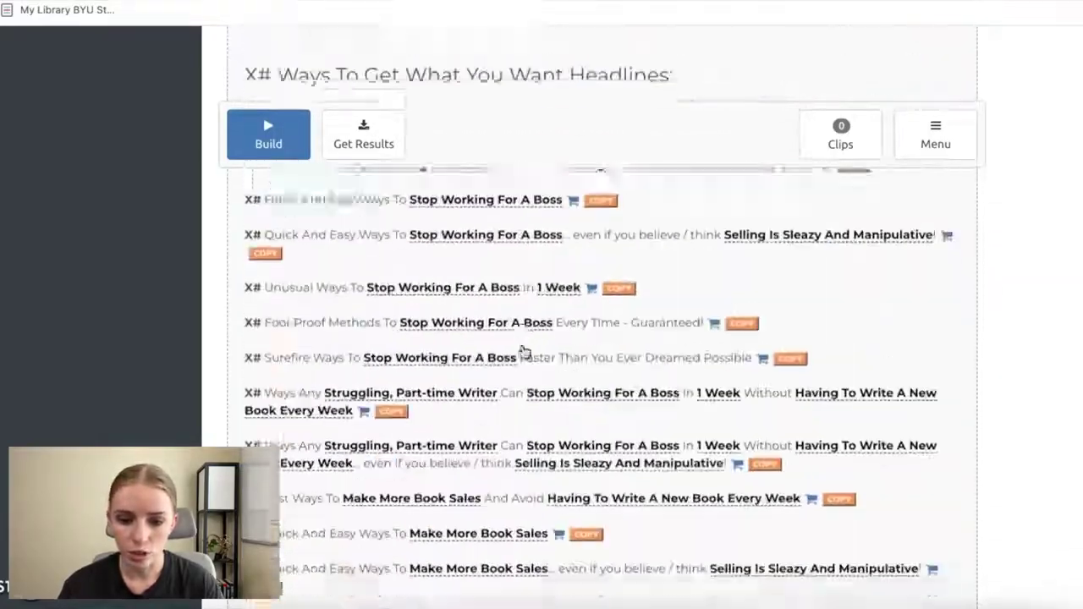
scroll(522, 347, "down", 20)
scroll(523, 347, "up", 20)
left_click(364, 149)
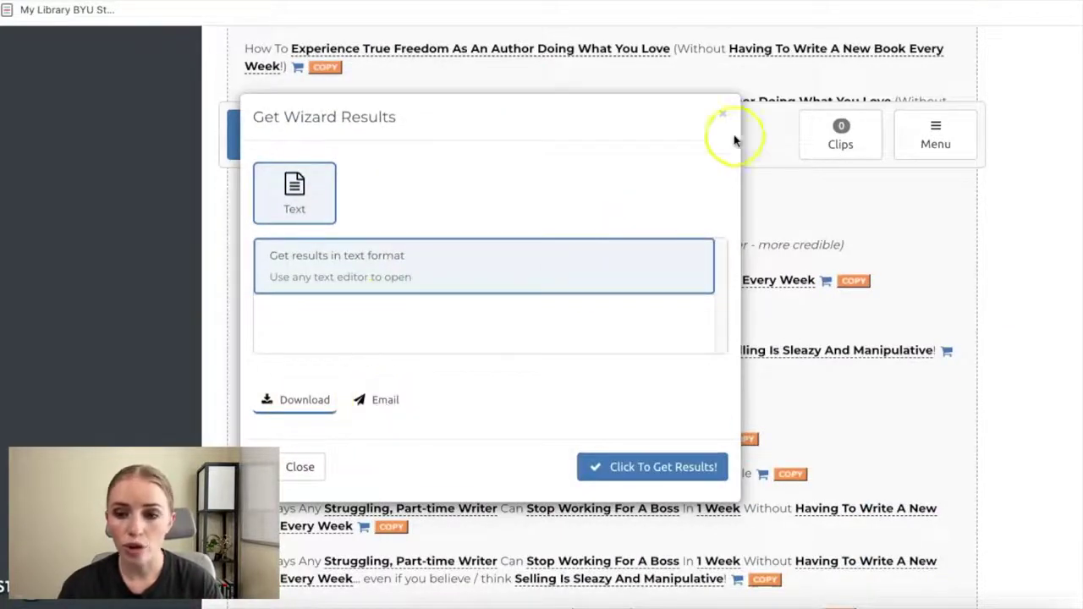
left_click(722, 114)
scroll(531, 385, "up", 15)
scroll(532, 385, "up", 10)
scroll(531, 385, "down", 20)
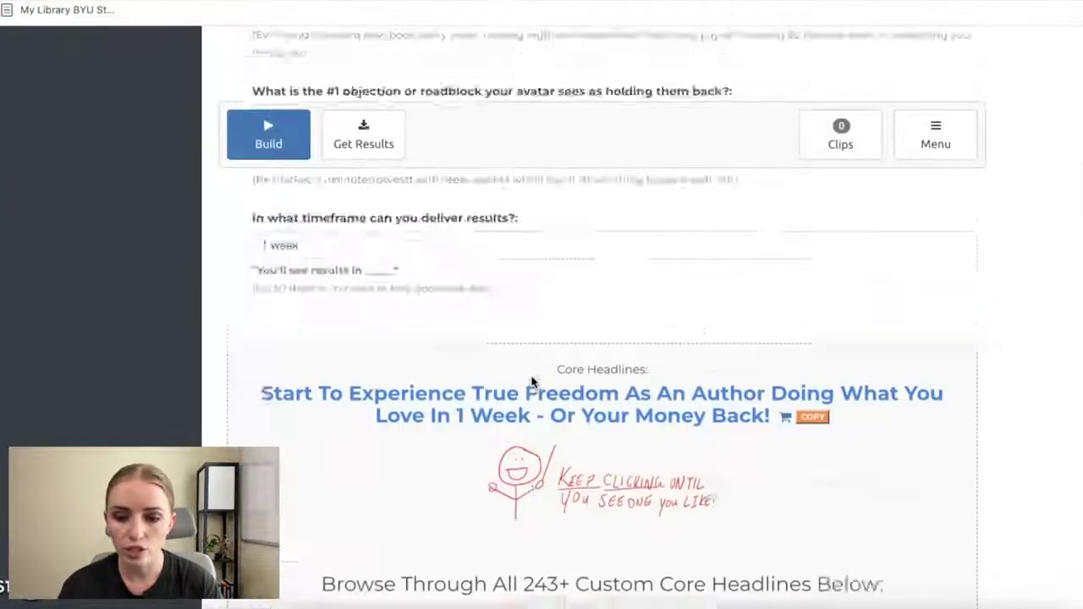
scroll(532, 385, "down", 3)
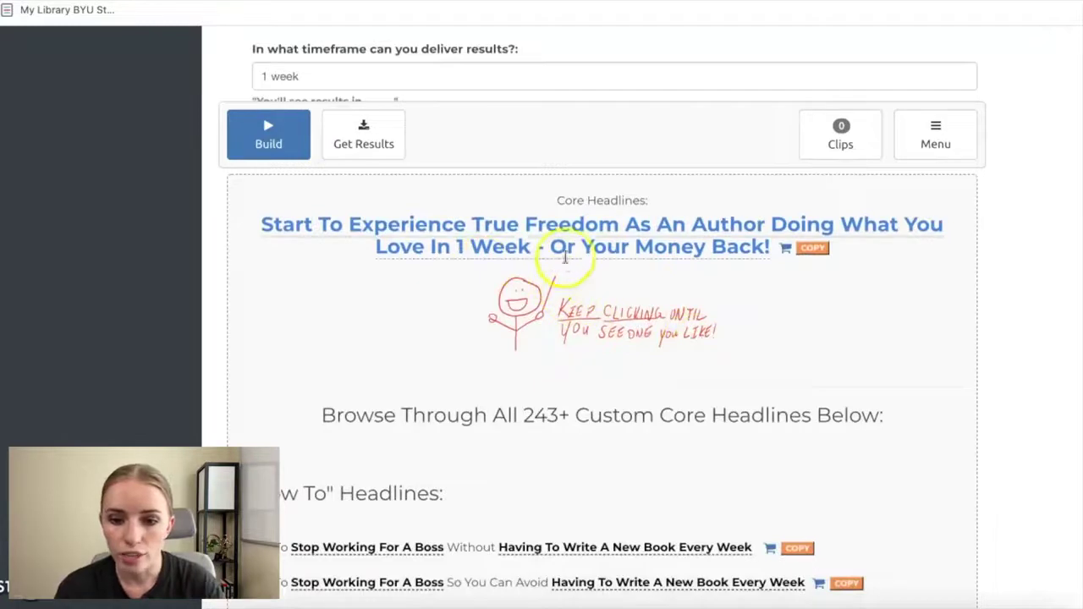
Regenerate to the 'Live The Dream Lifestyle Of A Successful Author' headline and save it to clips
left_click(650, 243)
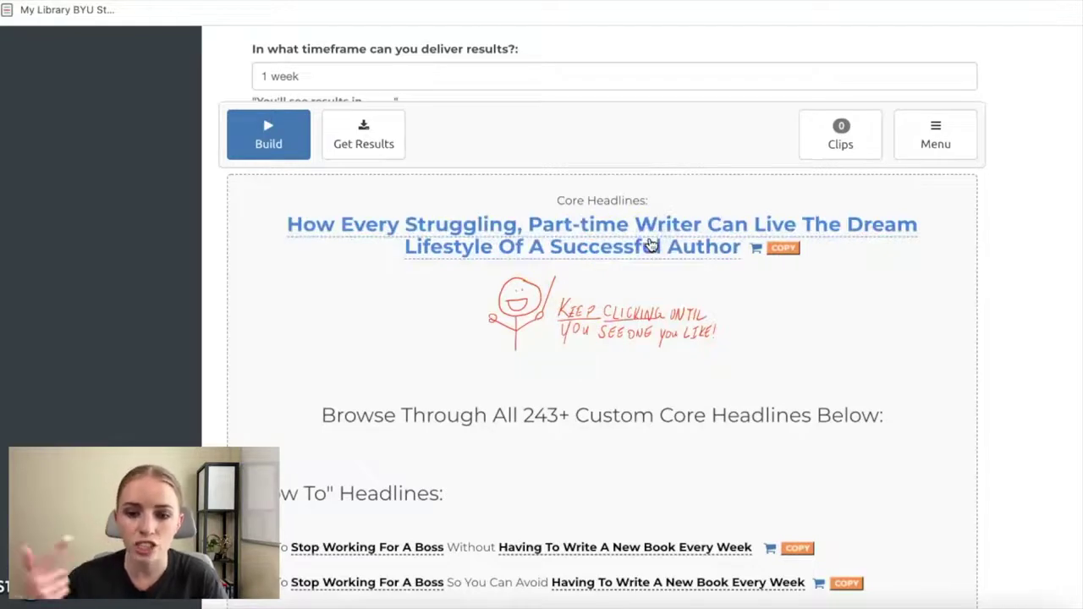
left_click(649, 268)
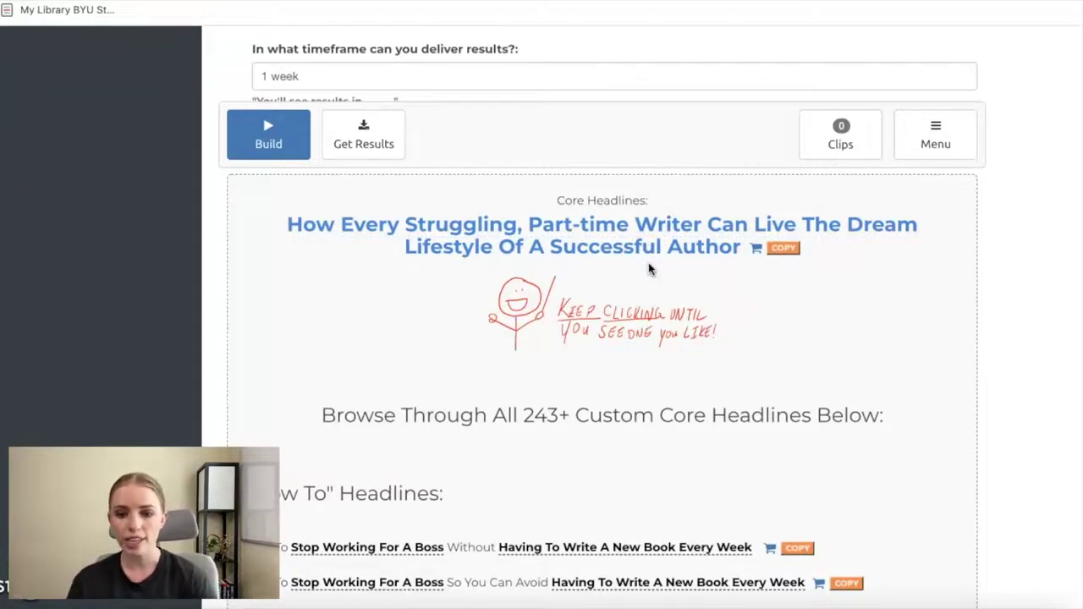
left_click(753, 251)
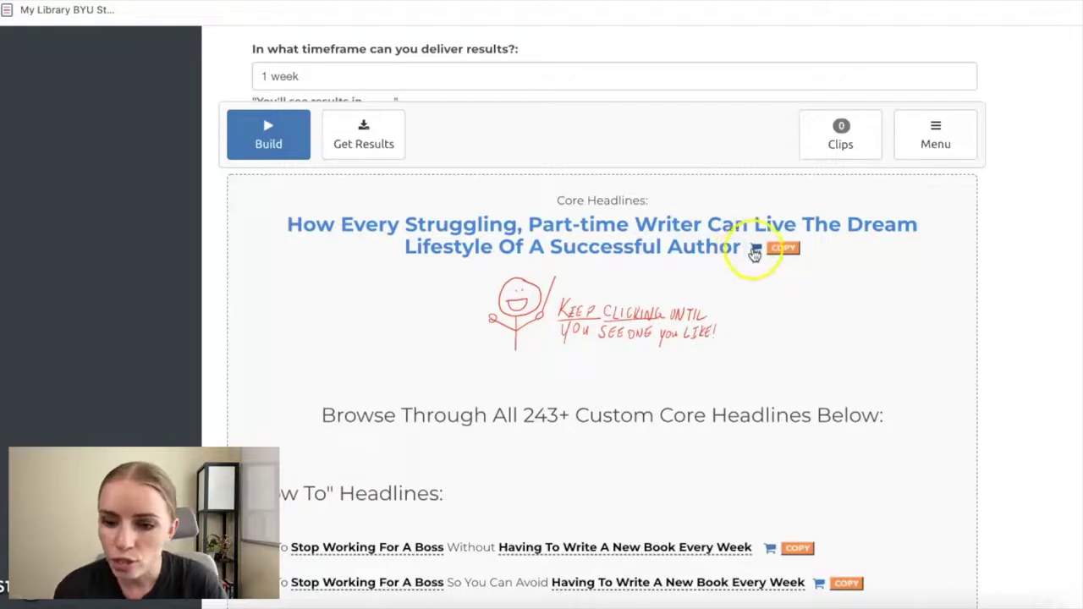
Check the saved Struggling Writer headline in the Clip Bin, then regenerate to a 'TRUTH about' headline
left_click(838, 146)
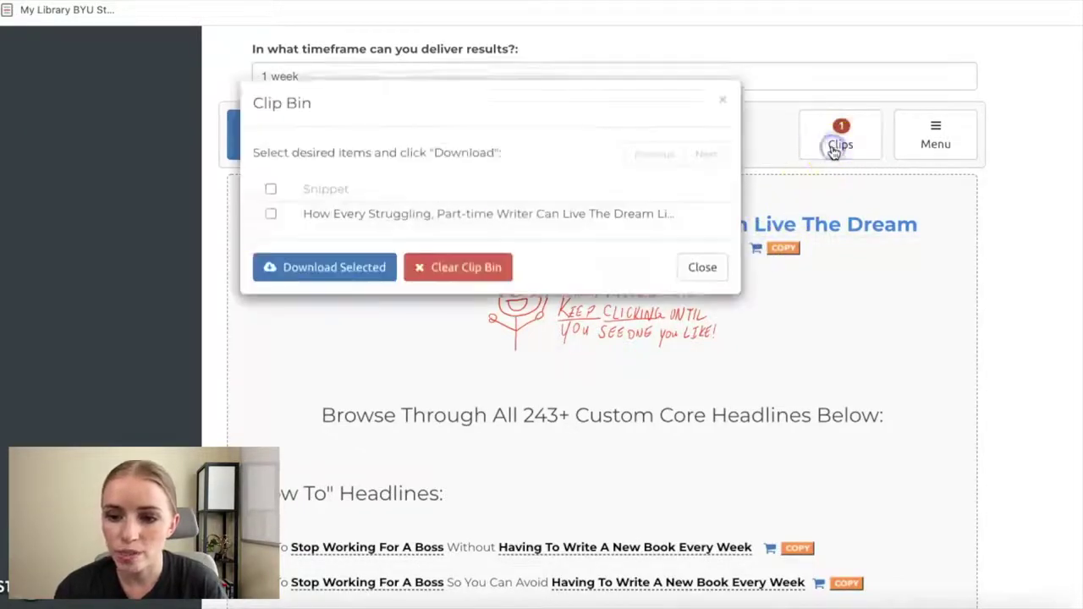
left_click(270, 229)
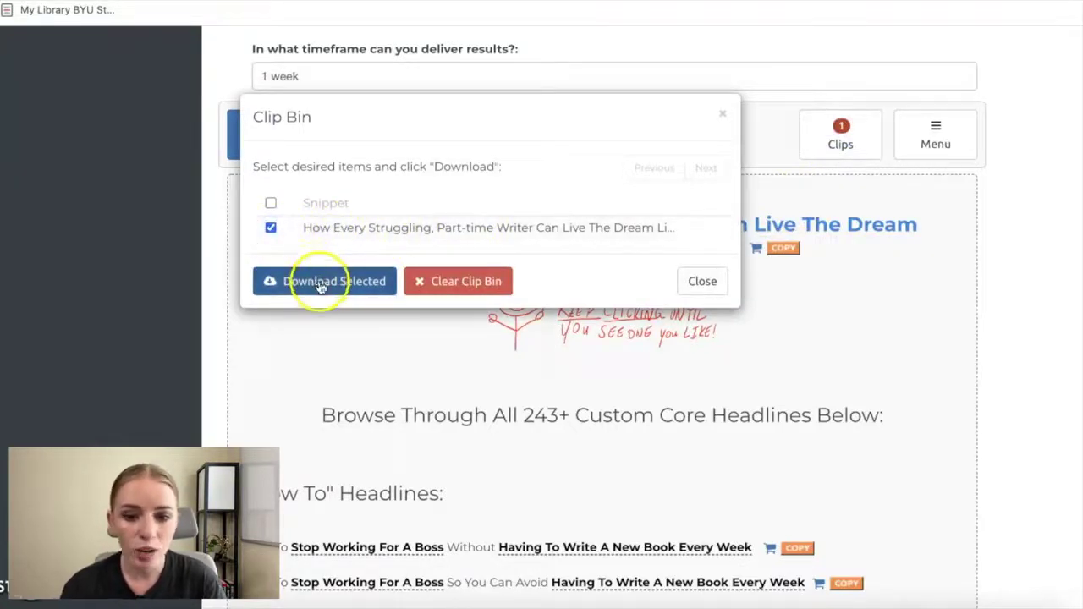
left_click(271, 228)
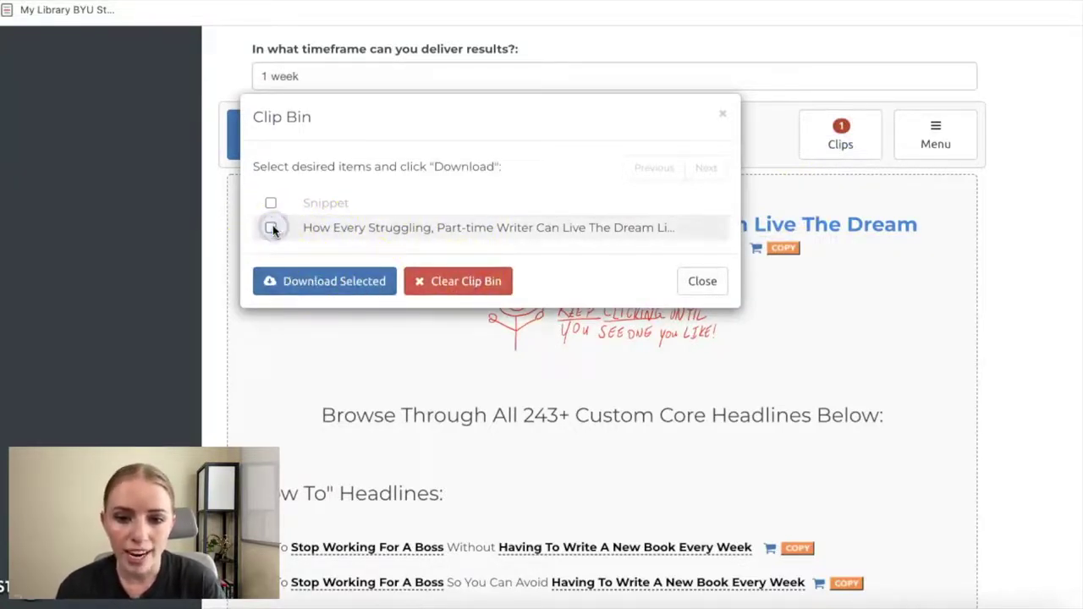
left_click(726, 114)
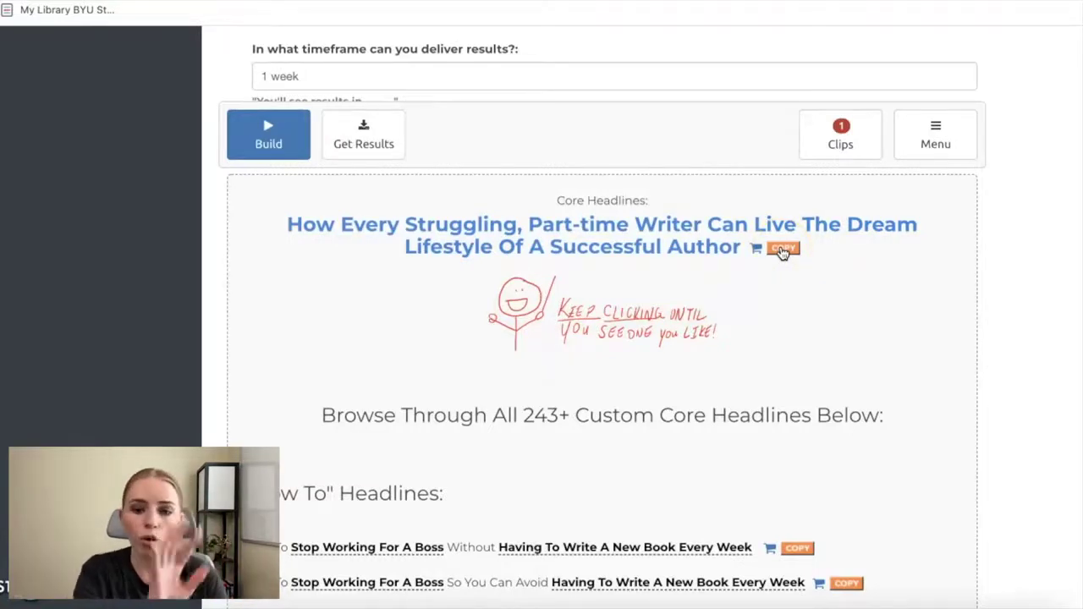
left_click(668, 240)
Clip the TRUTH headline, then regenerate to the 'X# Ways Any Struggling, Part-time Writer' version
left_click(671, 244)
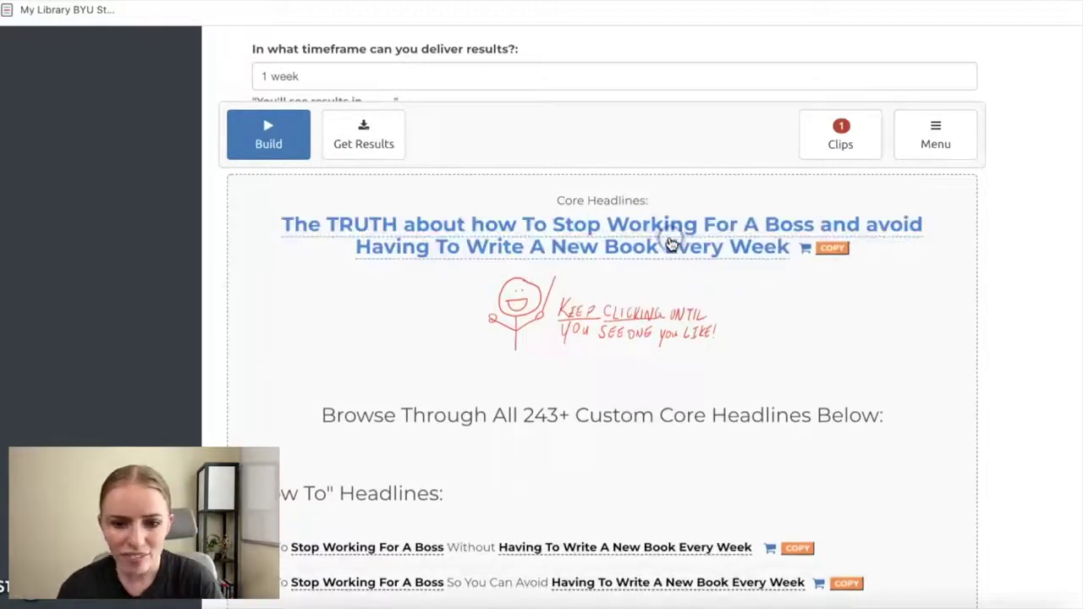
left_click(678, 267)
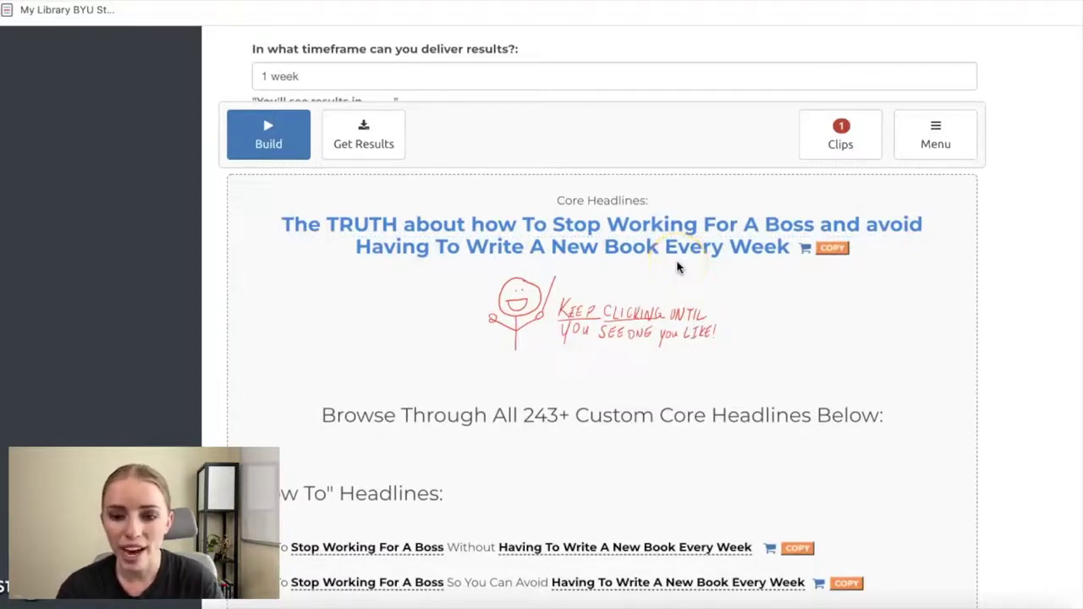
left_click(804, 245)
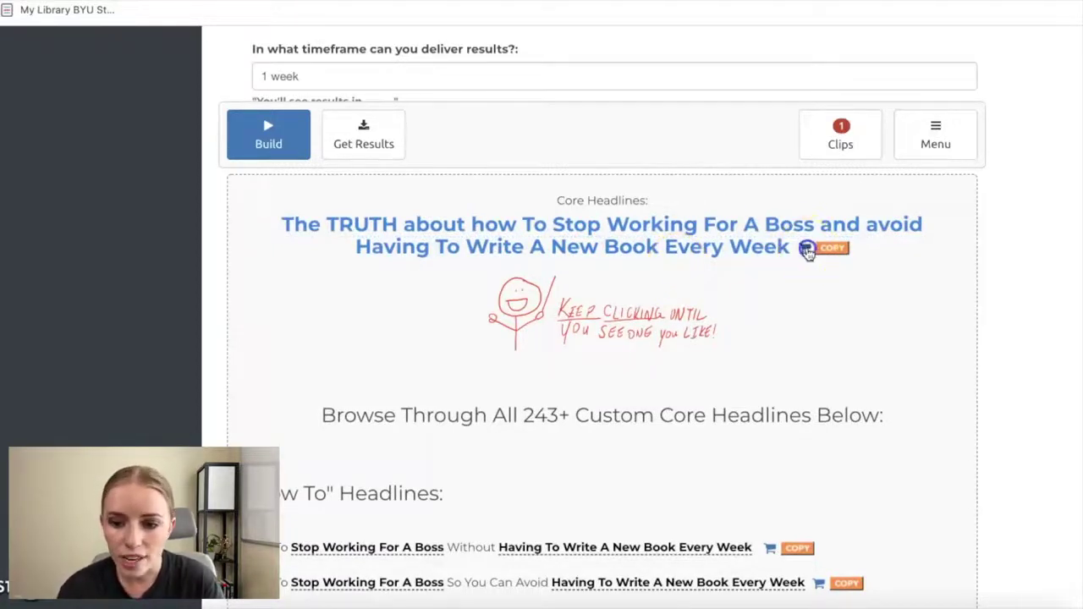
left_click(701, 244)
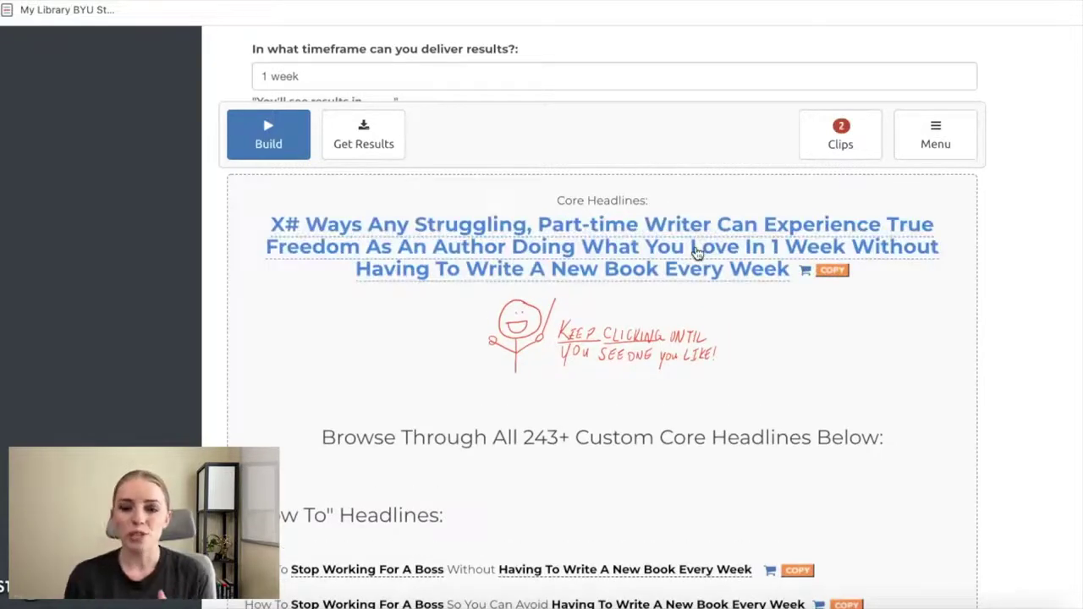
scroll(696, 252, "up", 10)
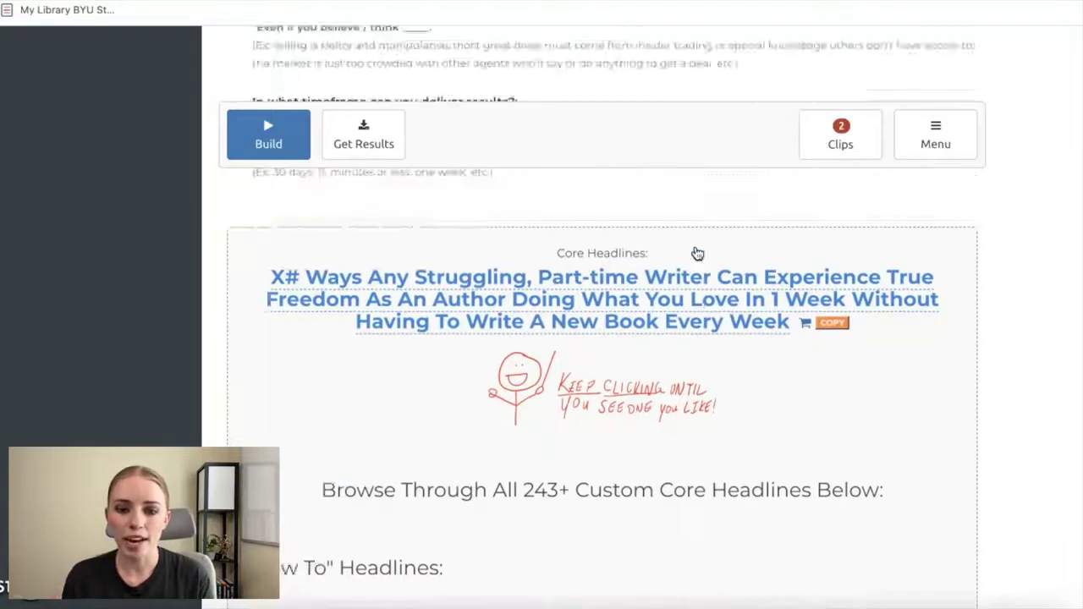
scroll(696, 252, "down", 5)
scroll(698, 252, "down", 5)
left_click(664, 264)
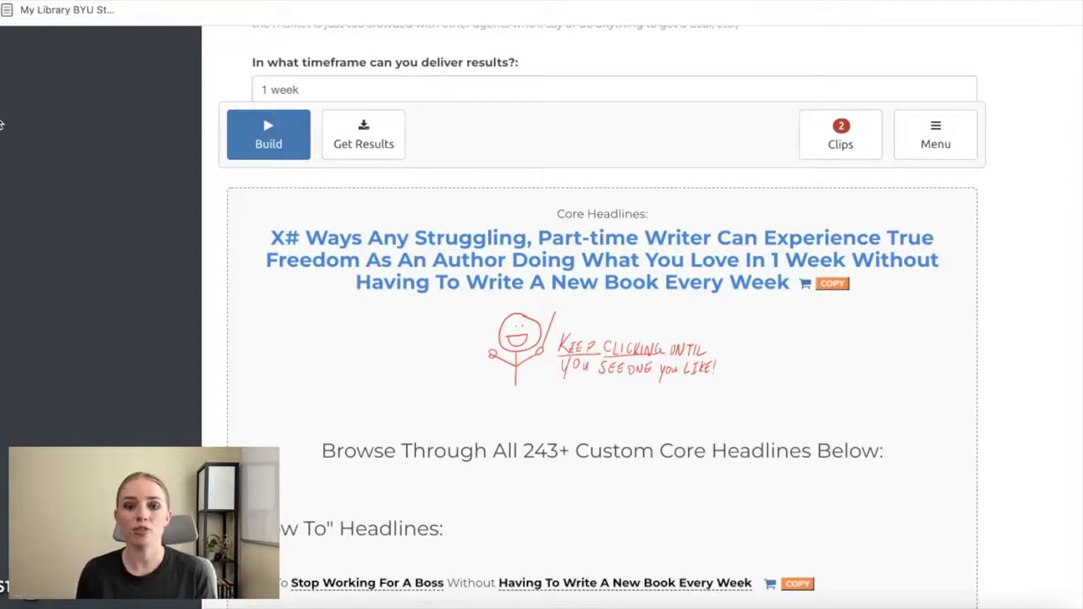
left_click(15, 116)
left_click(290, 259)
scroll(306, 273, "up", 5)
scroll(304, 273, "up", 2)
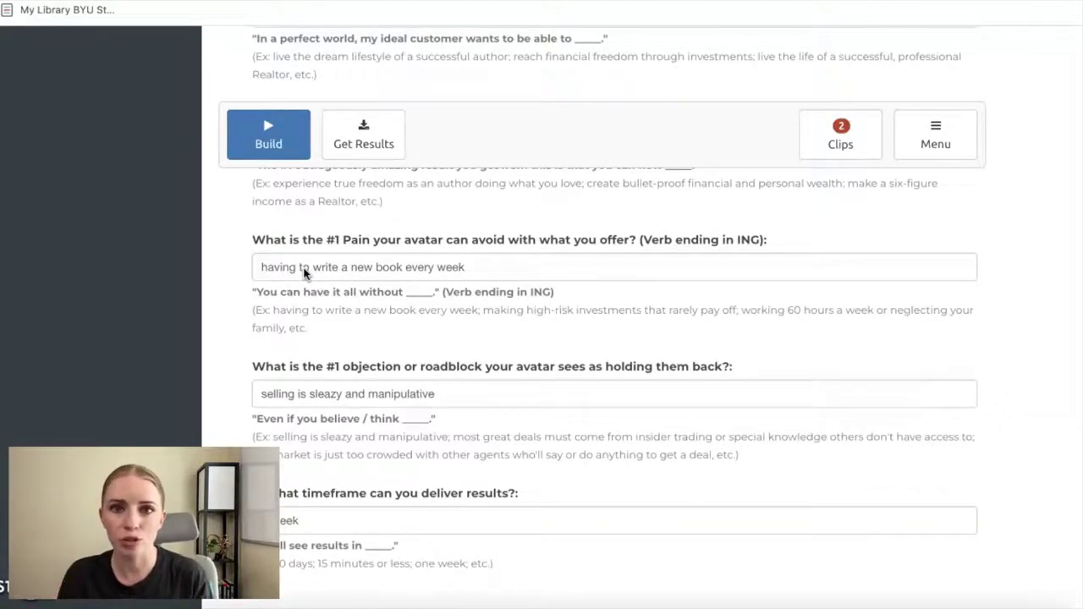
scroll(304, 271, "up", 6)
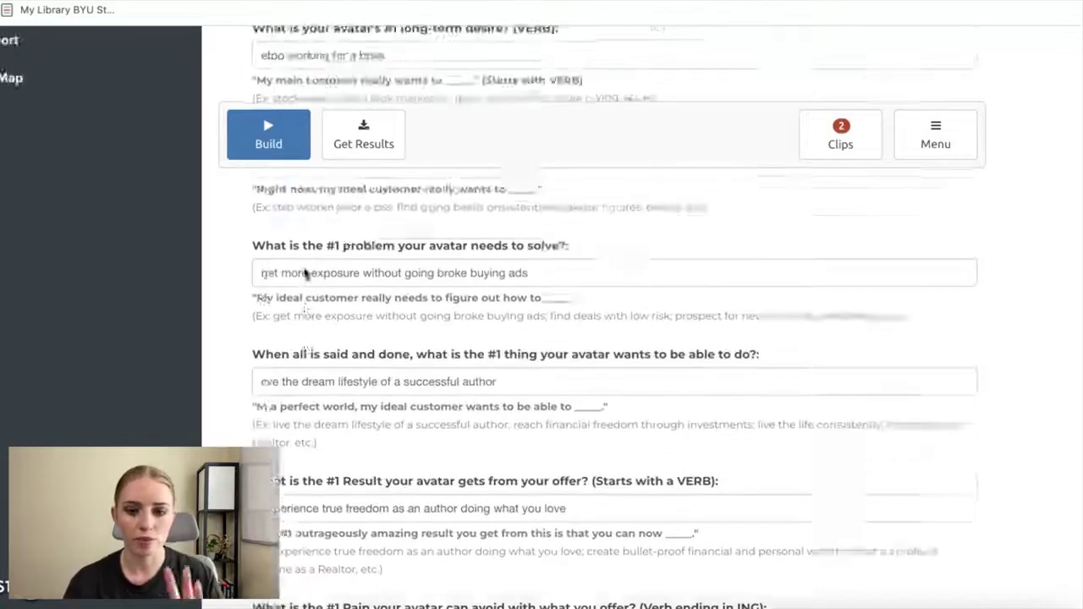
scroll(305, 273, "up", 1)
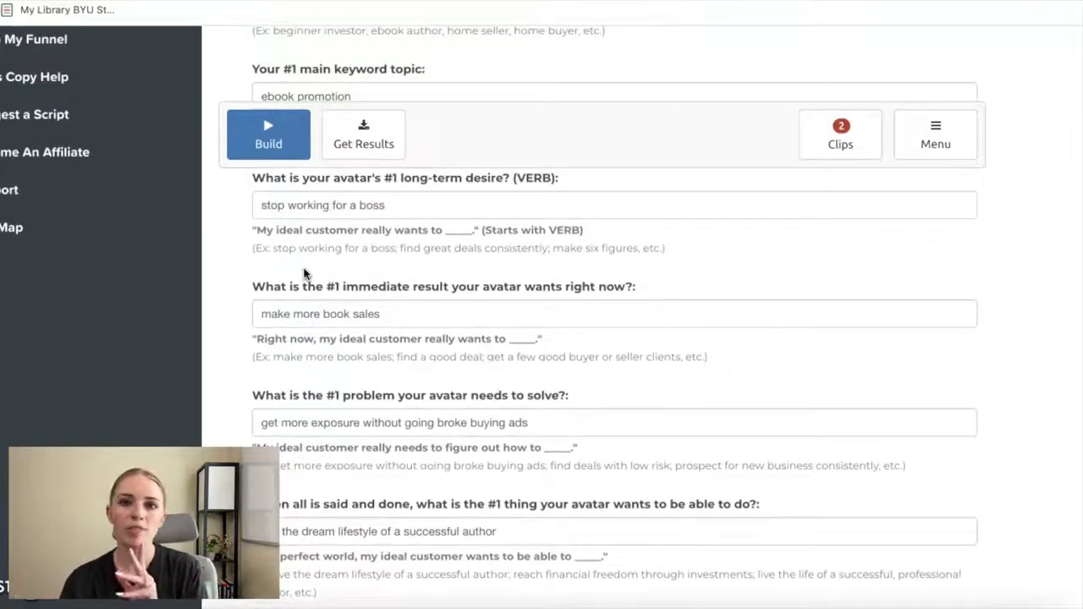
scroll(304, 272, "up", 6)
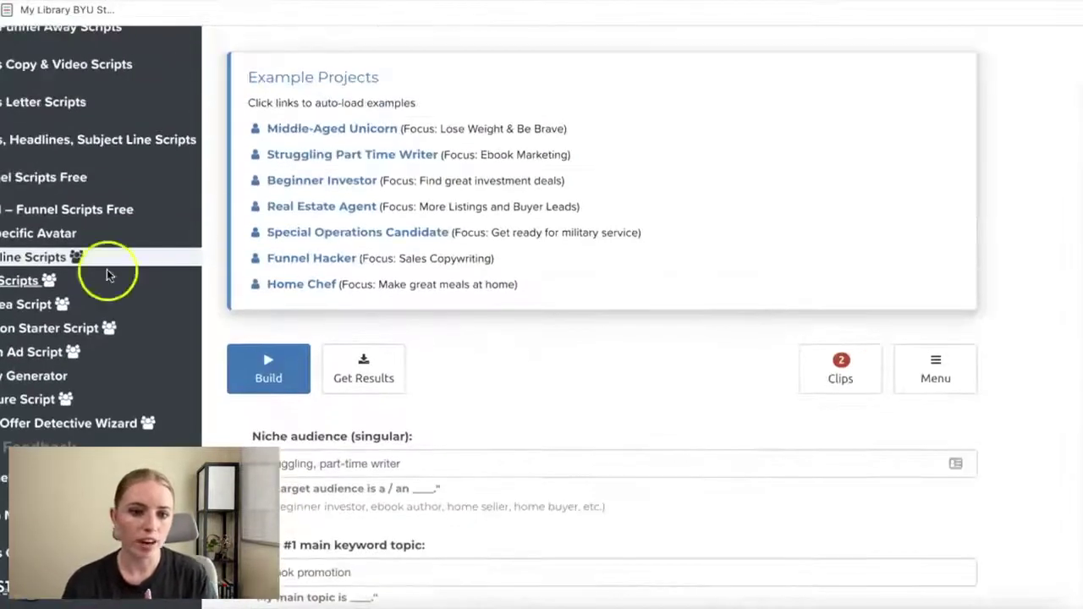
left_click(19, 235)
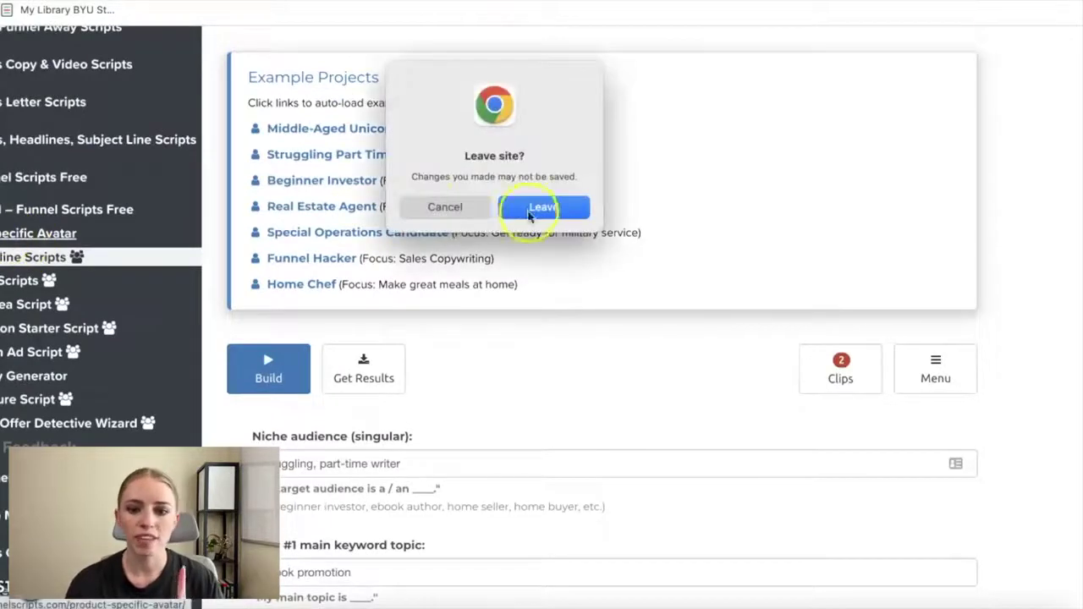
left_click(544, 209)
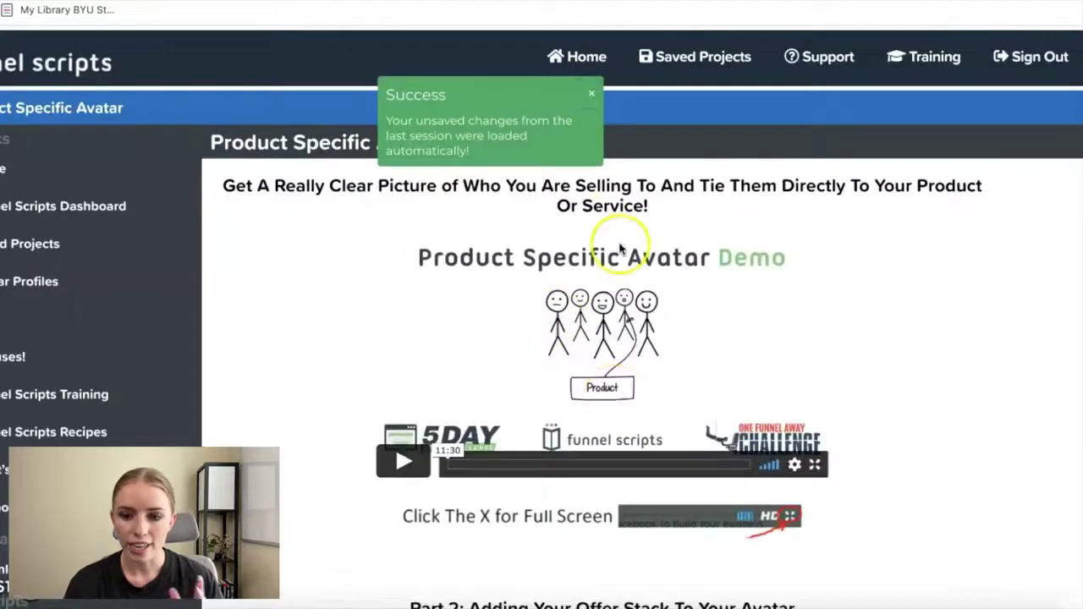
left_click(591, 93)
scroll(652, 396, "down", 1)
scroll(652, 397, "down", 10)
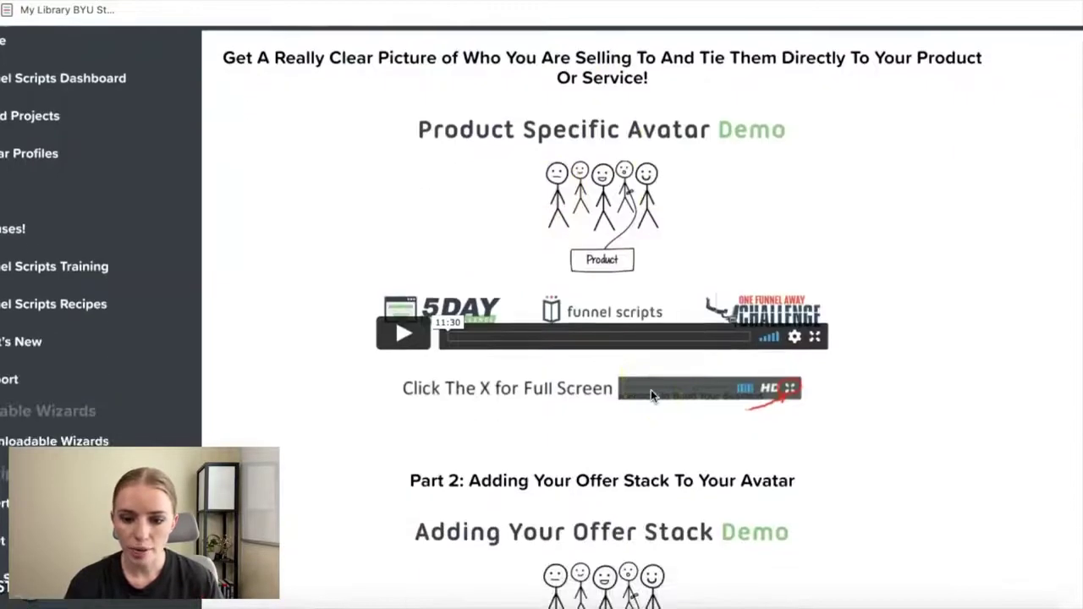
scroll(700, 163, "down", 6)
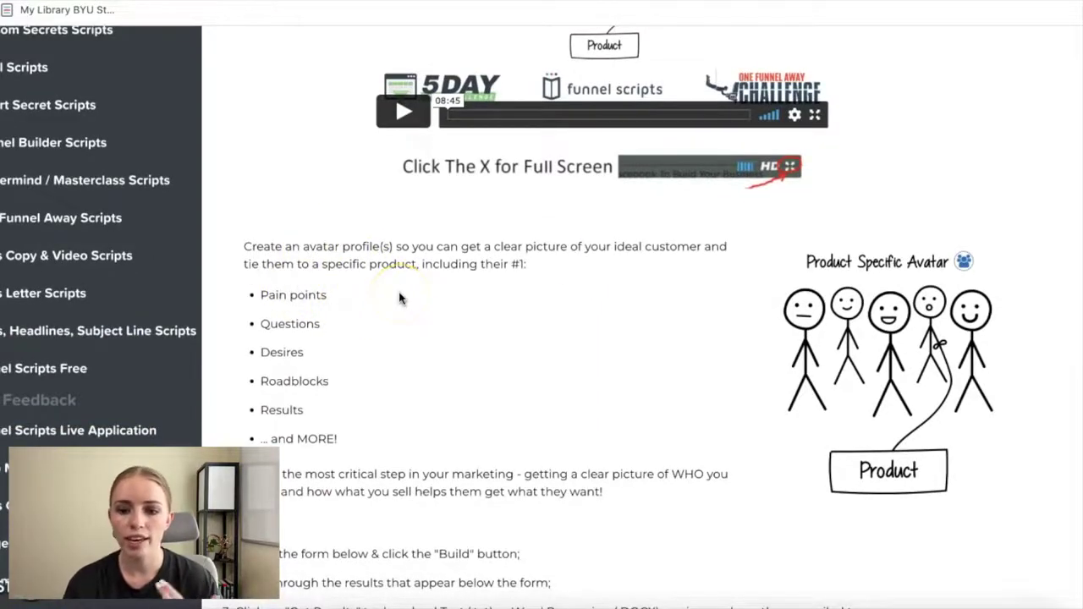
scroll(399, 298, "down", 5)
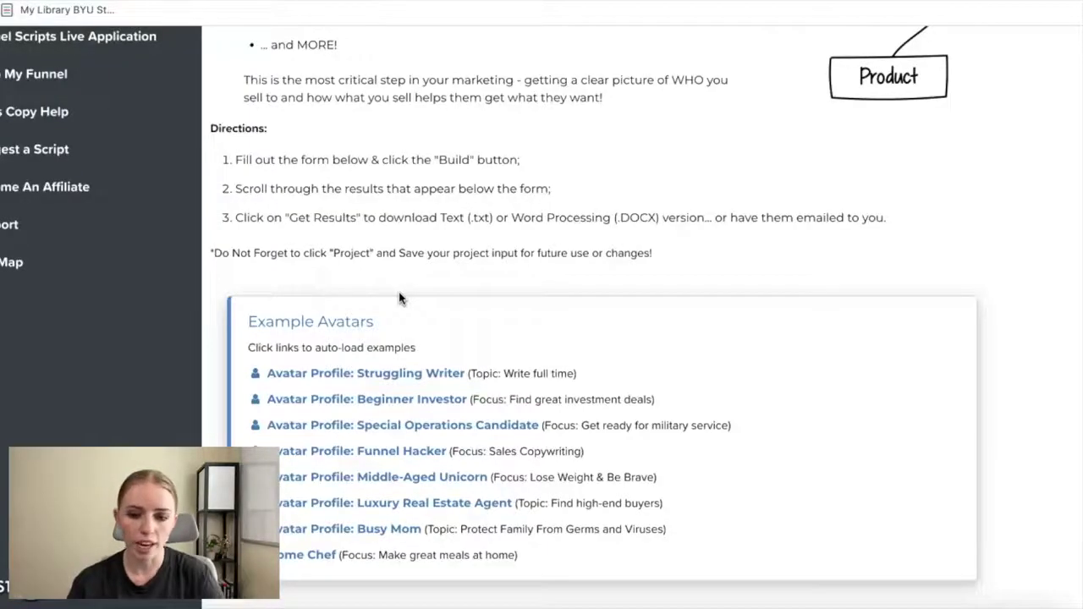
scroll(400, 298, "down", 1)
Auto-load the 'Avatar Profile: Struggling Writer' example and dismiss the example-loaded notice
left_click(316, 283)
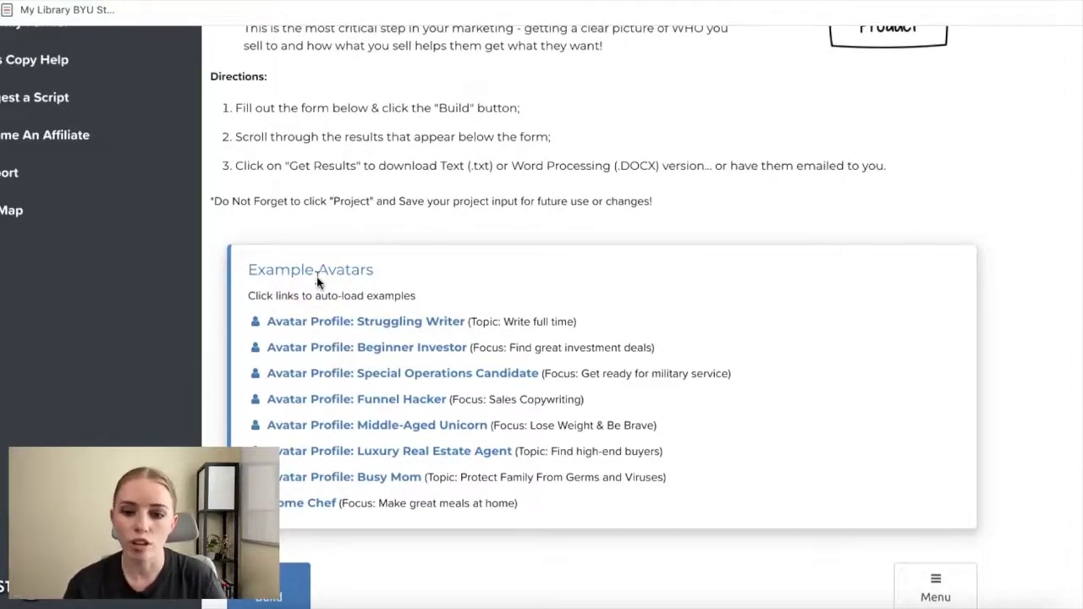
scroll(317, 283, "down", 1)
left_click(335, 254)
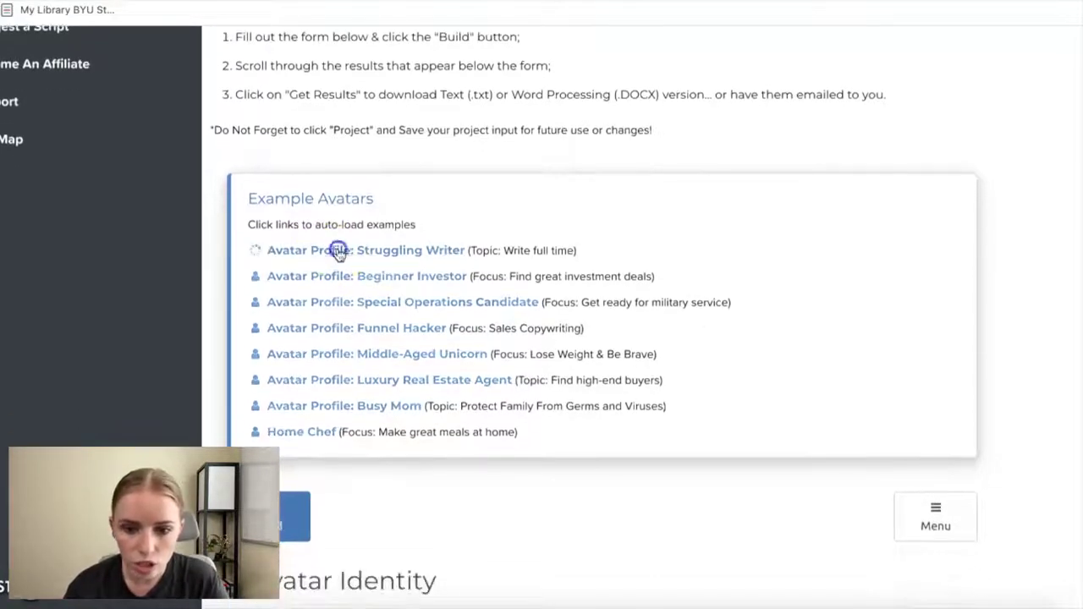
scroll(428, 284, "down", 5)
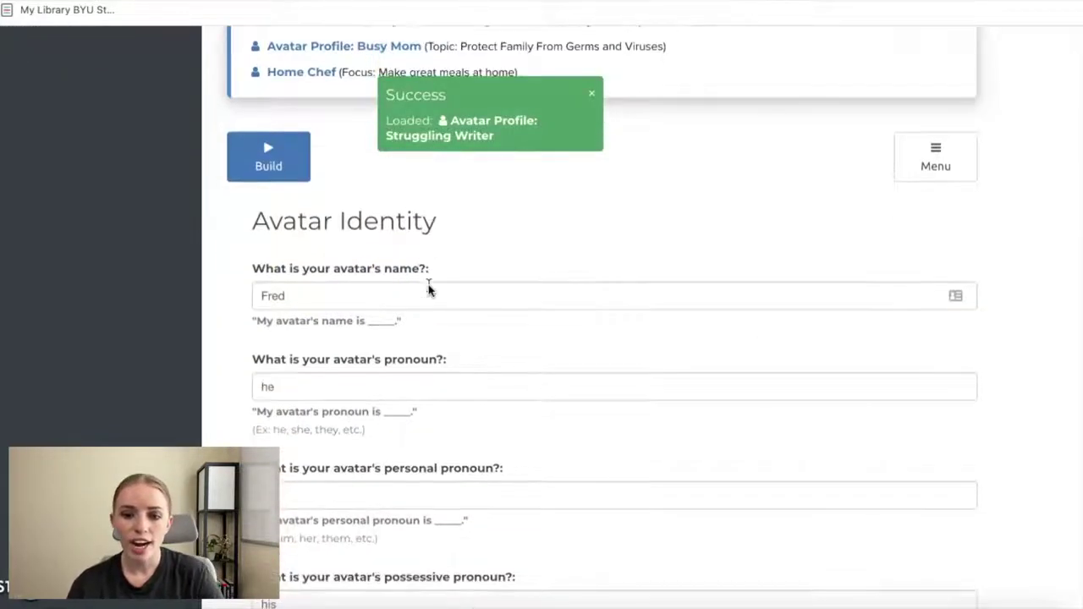
left_click(429, 279)
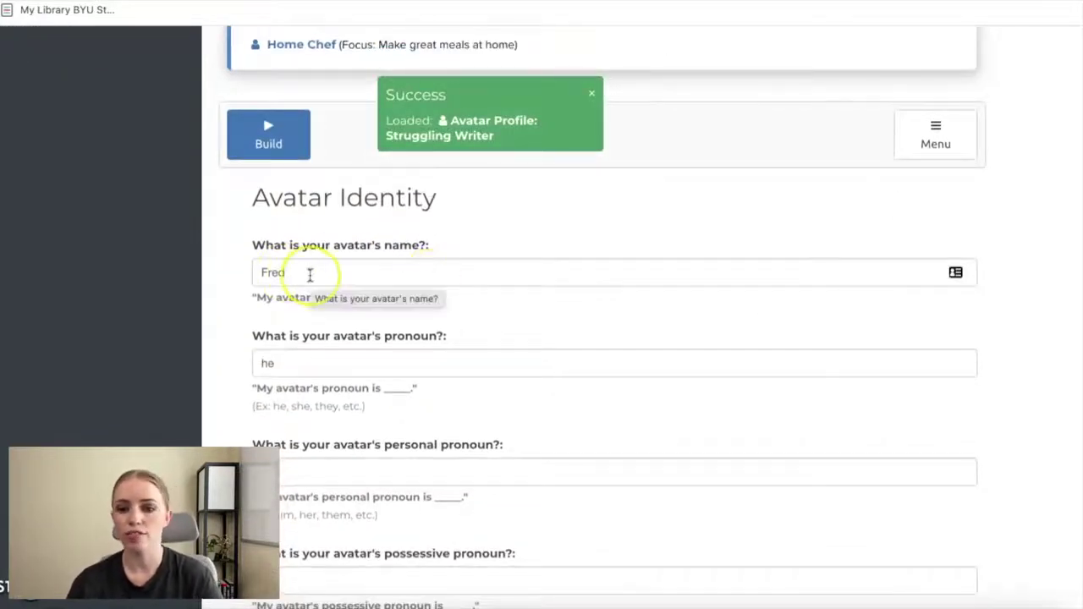
scroll(387, 222, "down", 2)
left_click(387, 223)
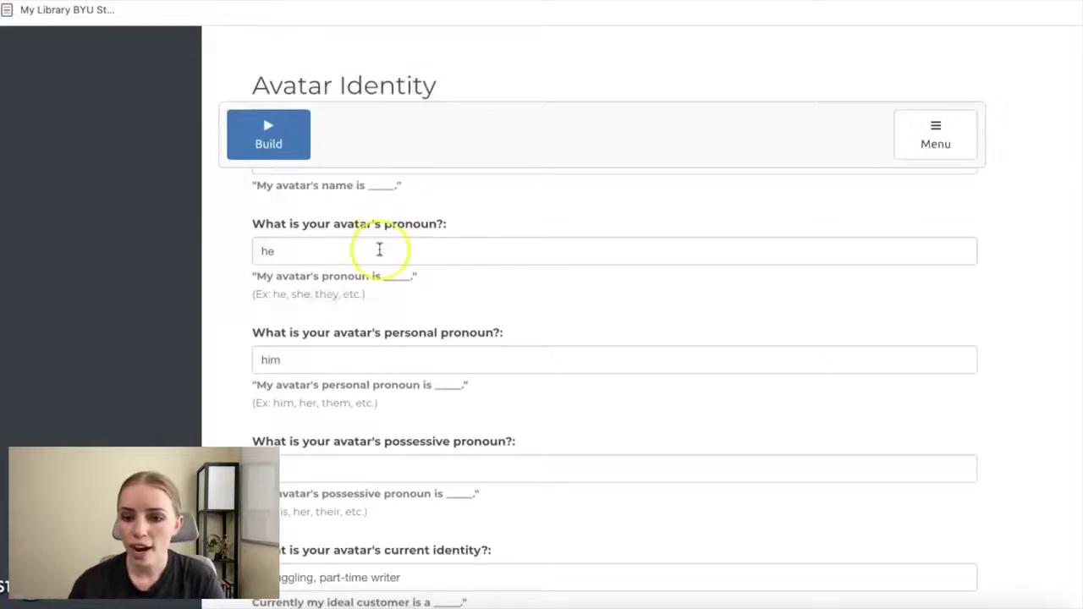
Review the filled fields describing a struggling part-time writer aiming for New York Times best seller
scroll(380, 249, "down", 3)
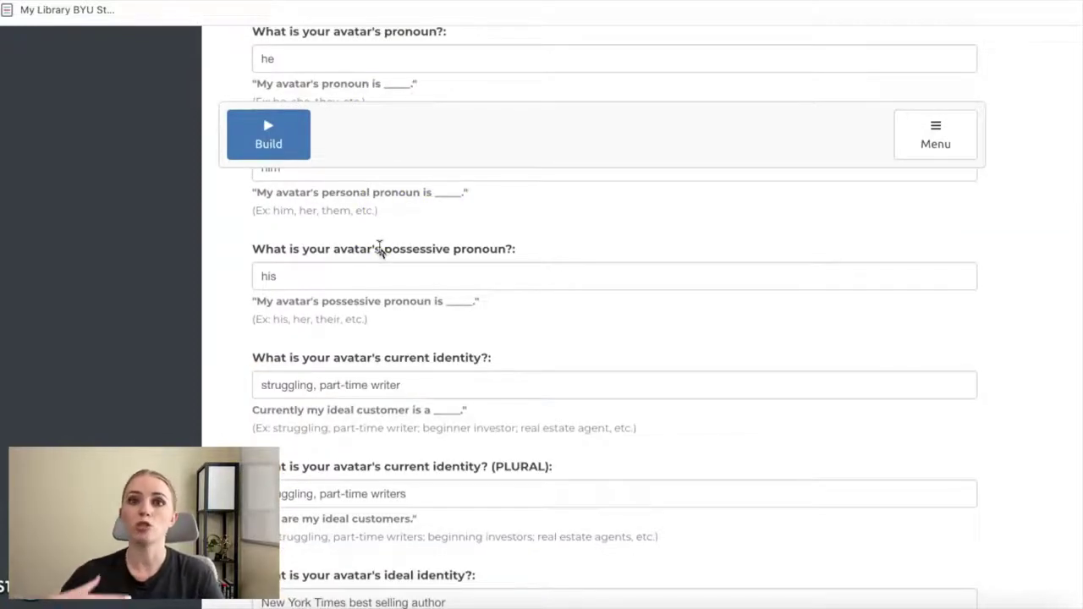
left_click(380, 263)
scroll(380, 264, "up", 4)
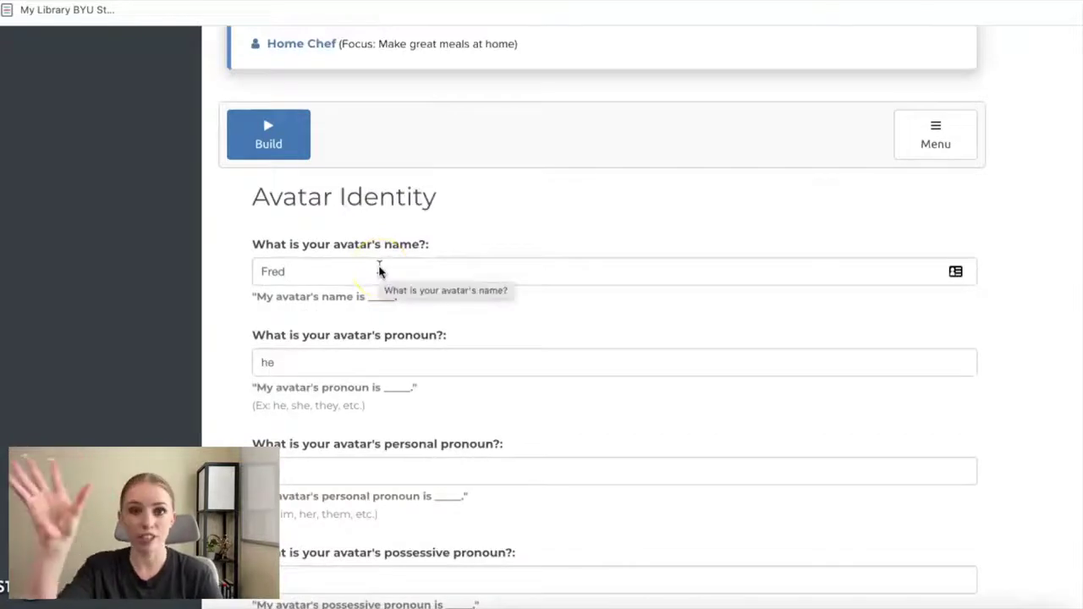
scroll(380, 271, "down", 2)
scroll(377, 271, "down", 3)
left_click(508, 229)
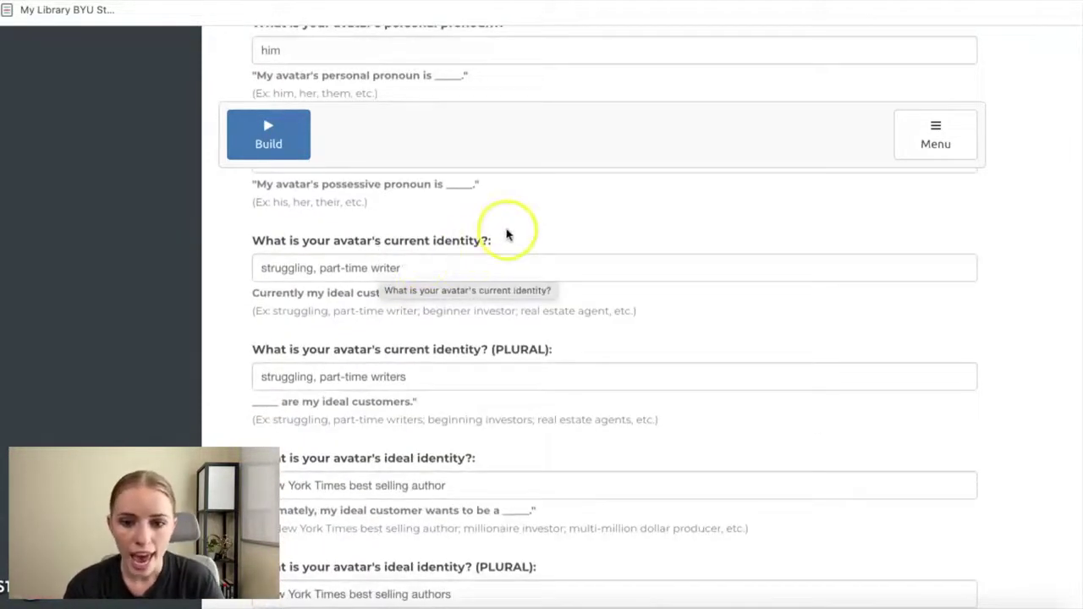
scroll(502, 235, "down", 1)
scroll(502, 235, "down", 1)
left_click(493, 243)
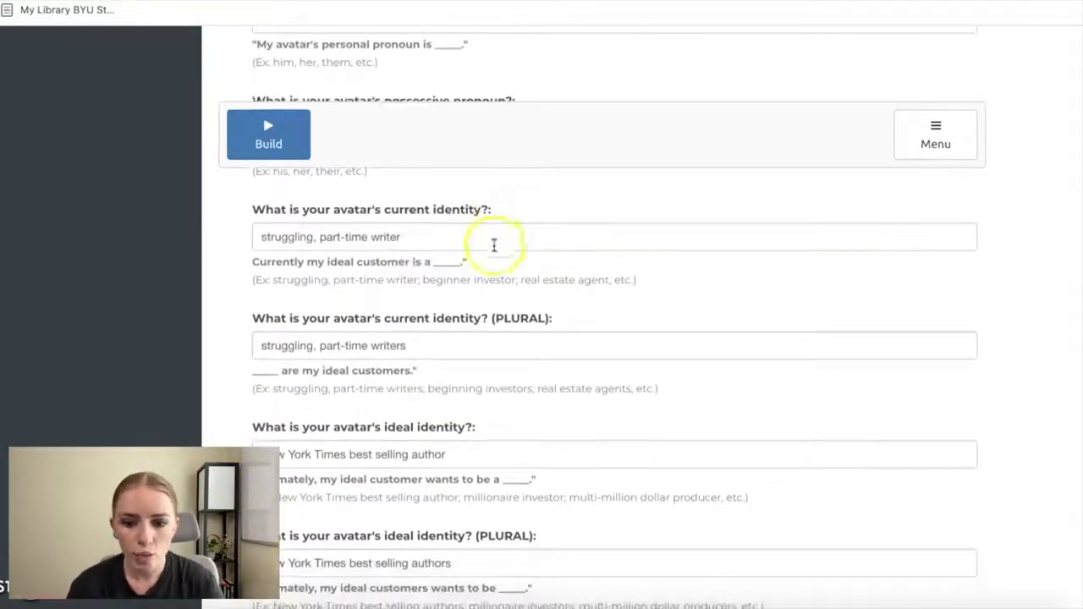
scroll(454, 309, "down", 1)
left_click(439, 311)
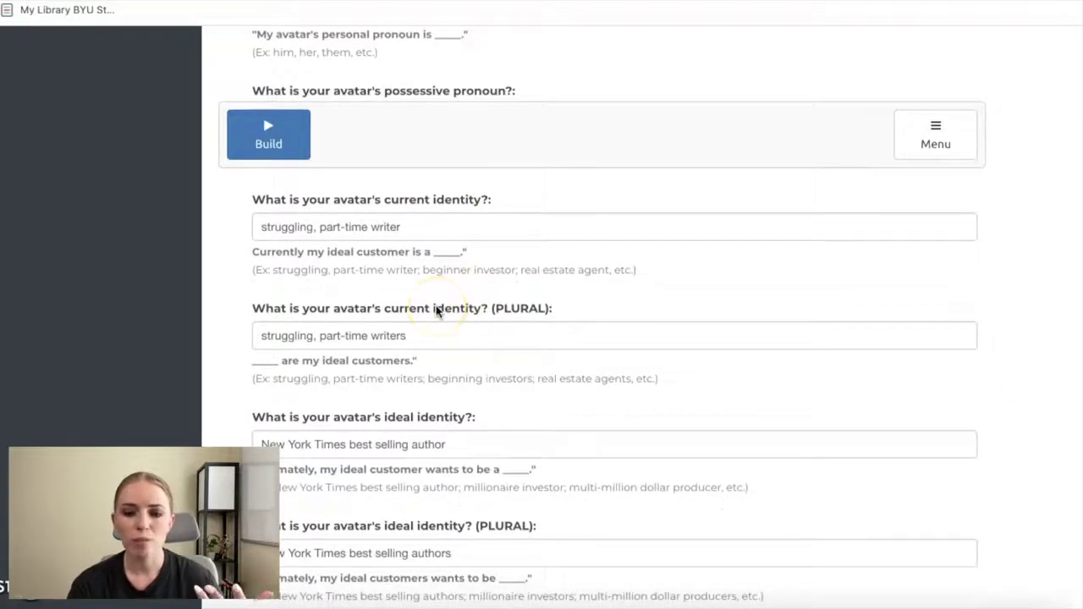
scroll(437, 311, "down", 2)
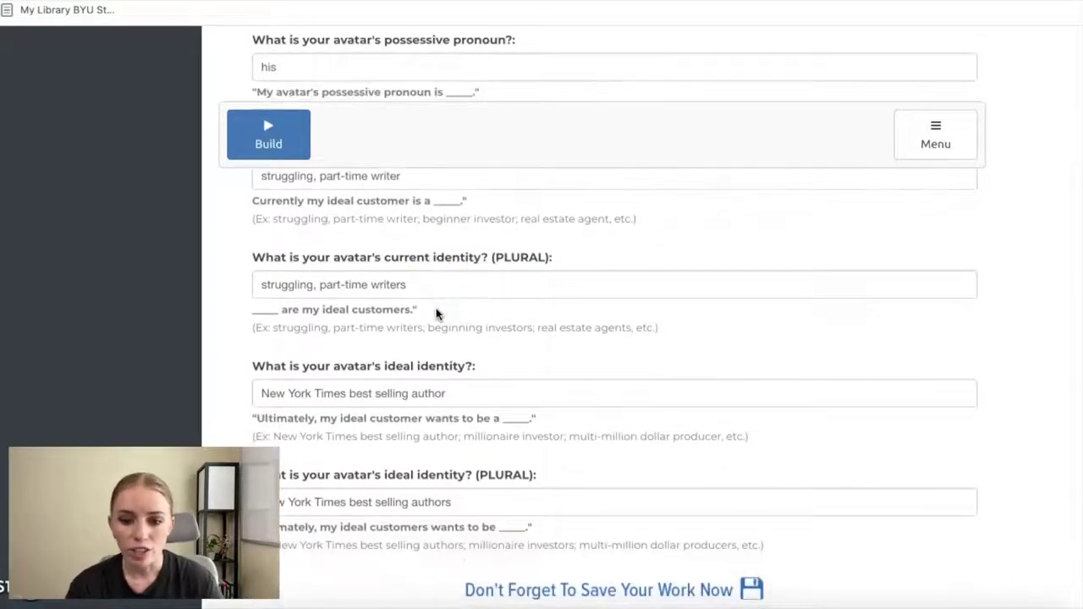
left_click(442, 324)
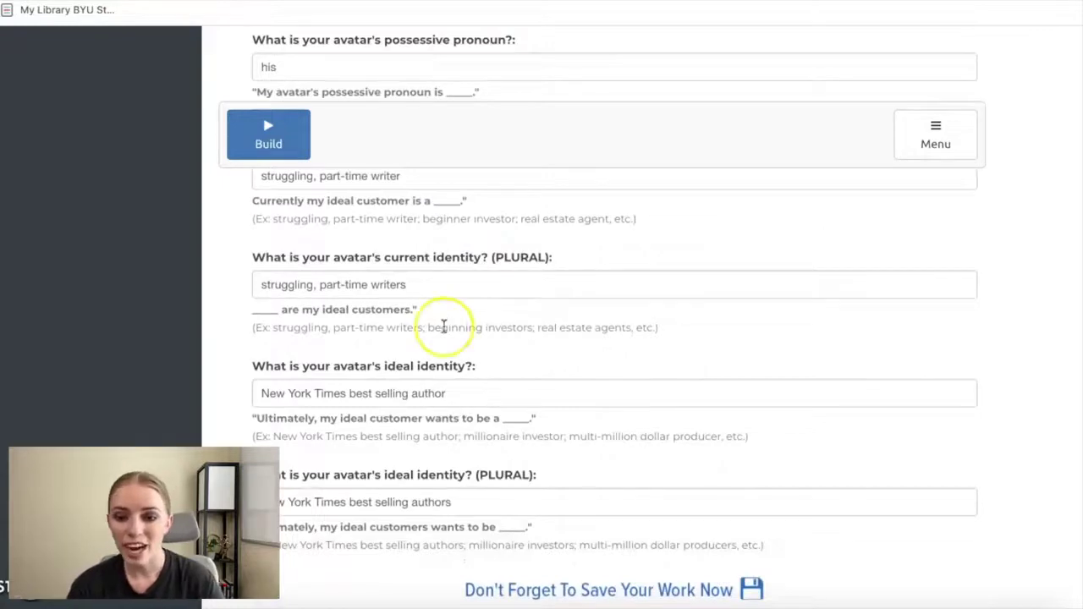
scroll(442, 326, "down", 4)
scroll(443, 326, "down", 3)
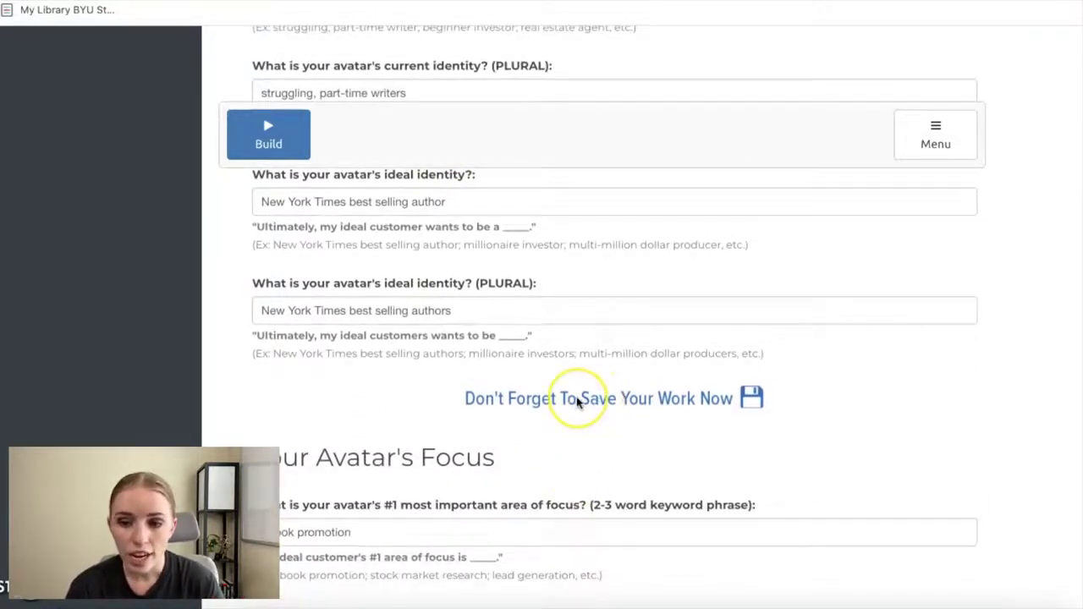
scroll(578, 401, "down", 5)
scroll(578, 401, "down", 10)
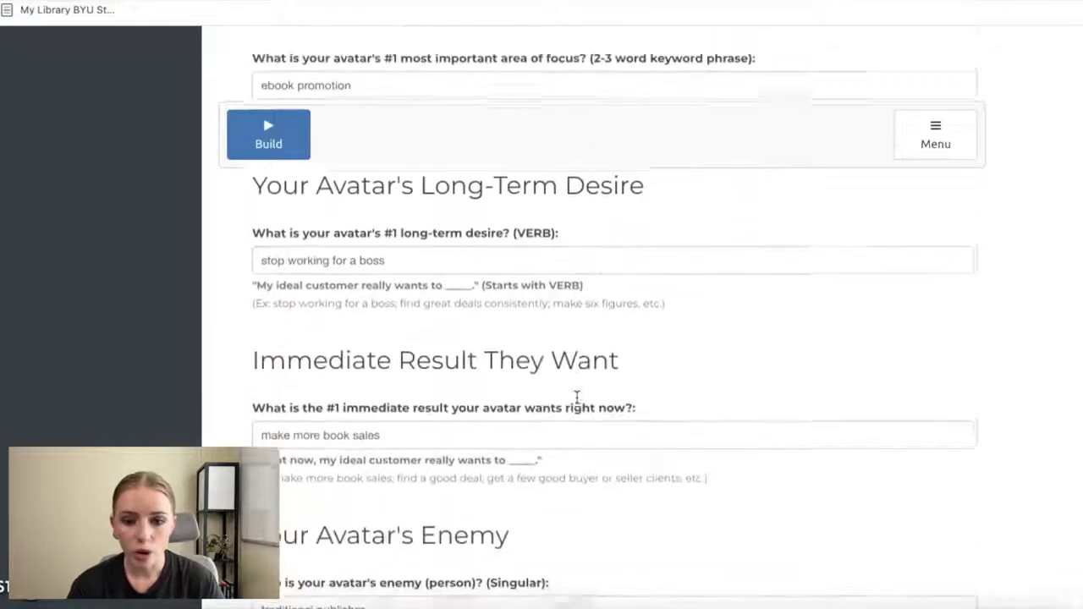
scroll(578, 402, "down", 4)
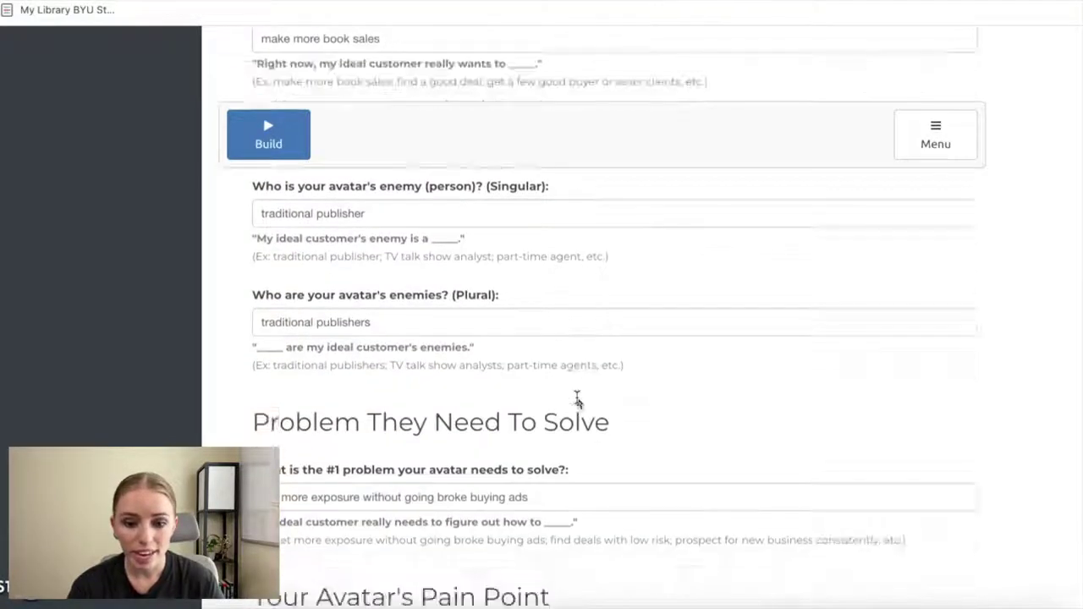
scroll(578, 401, "down", 1)
scroll(578, 401, "down", 2)
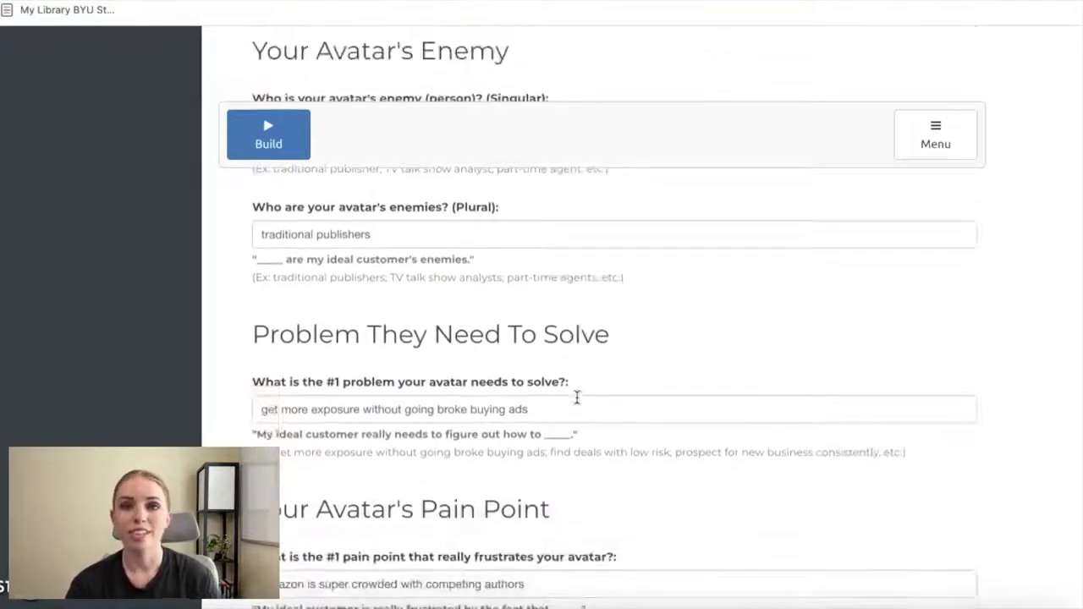
scroll(347, 279, "down", 20)
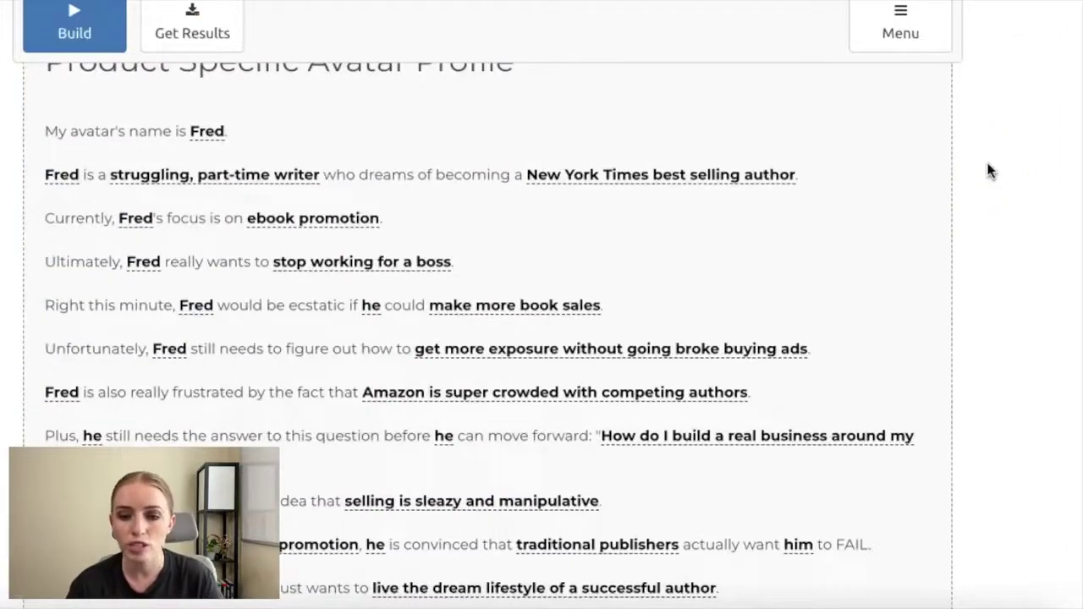
Read through the generated avatar profile pitching Author Wizards software with results in 15 minutes
scroll(1008, 254, "down", 1)
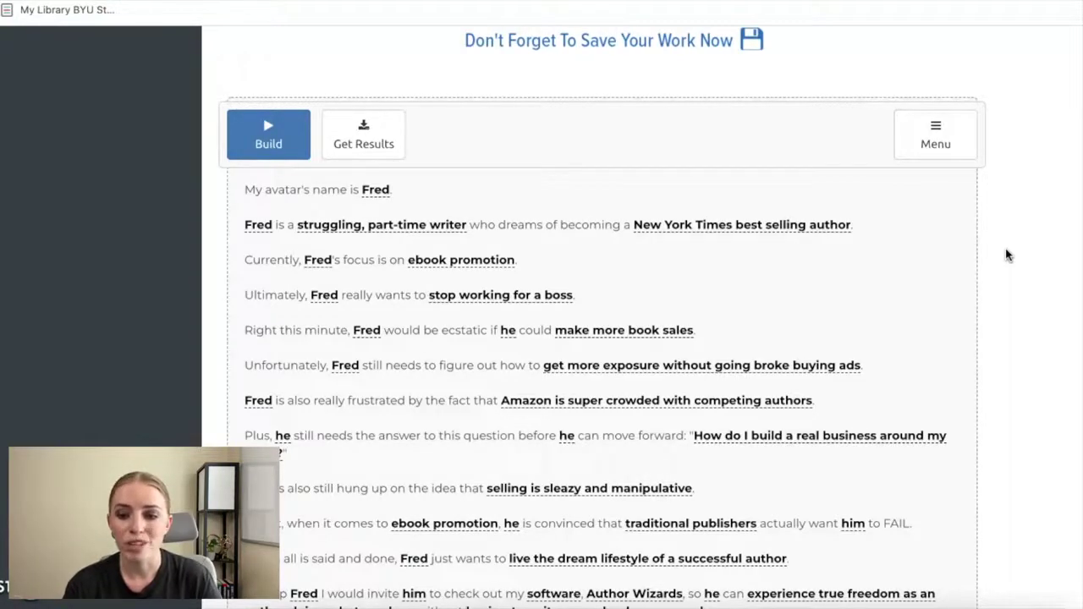
scroll(1008, 254, "down", 10)
scroll(1007, 268, "up", 6)
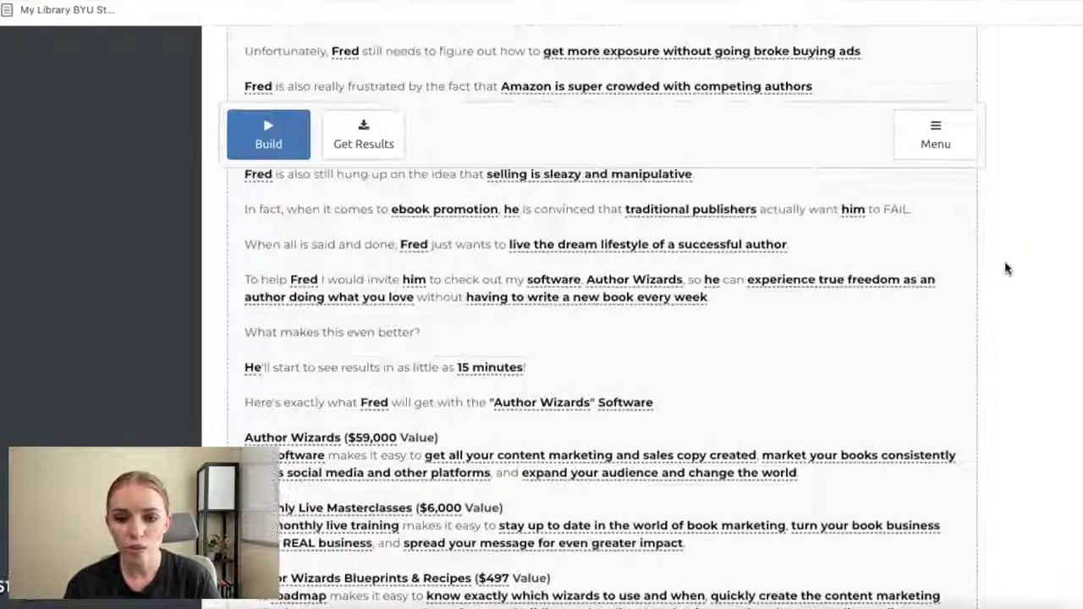
scroll(1007, 268, "up", 5)
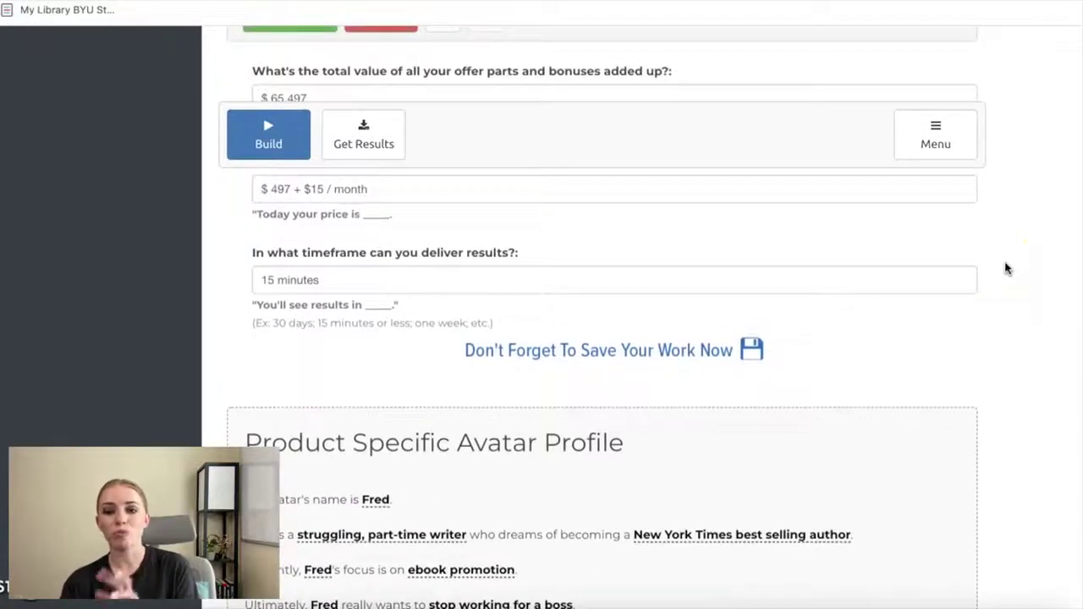
scroll(1007, 269, "up", 10)
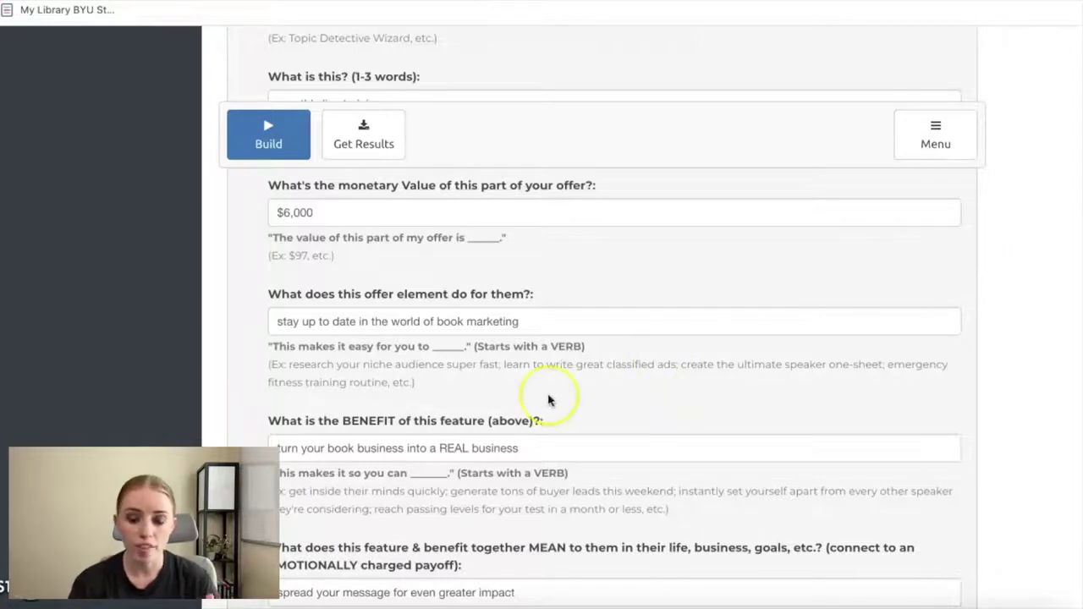
scroll(548, 398, "down", 2)
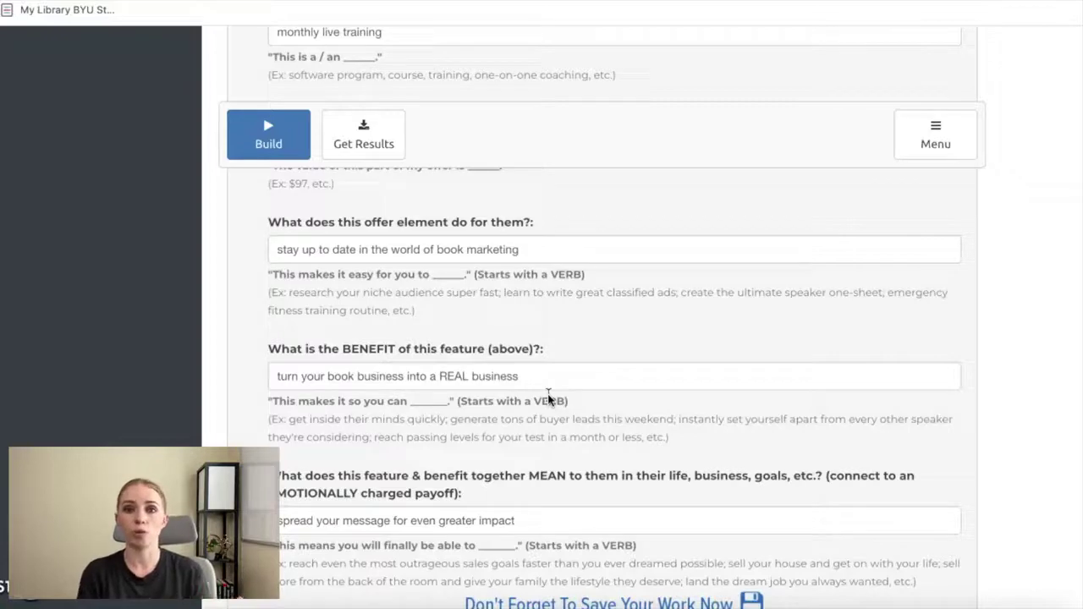
scroll(548, 398, "down", 5)
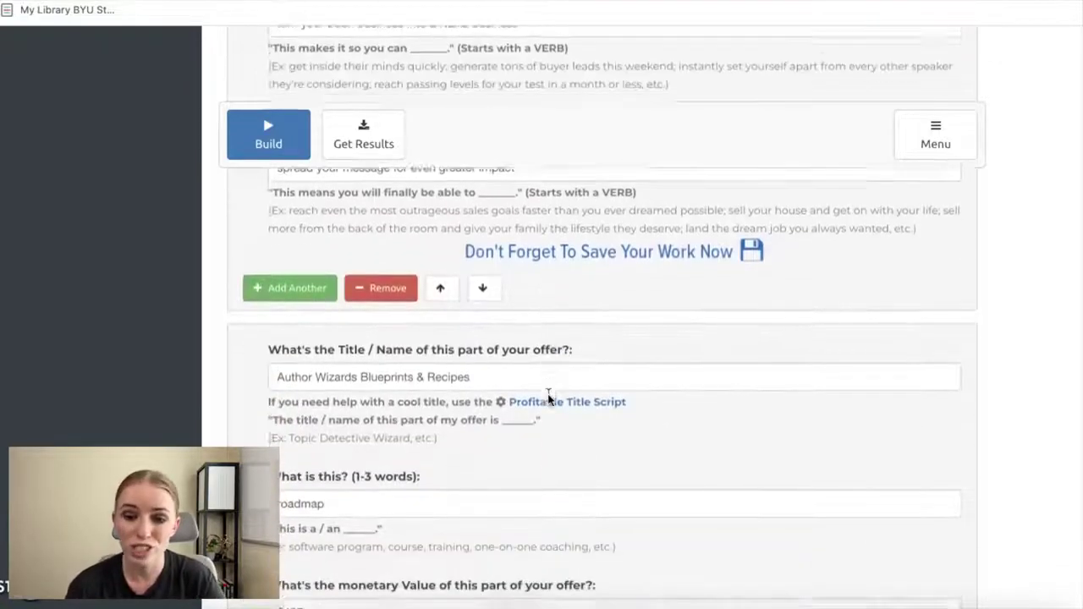
scroll(284, 275, "up", 10)
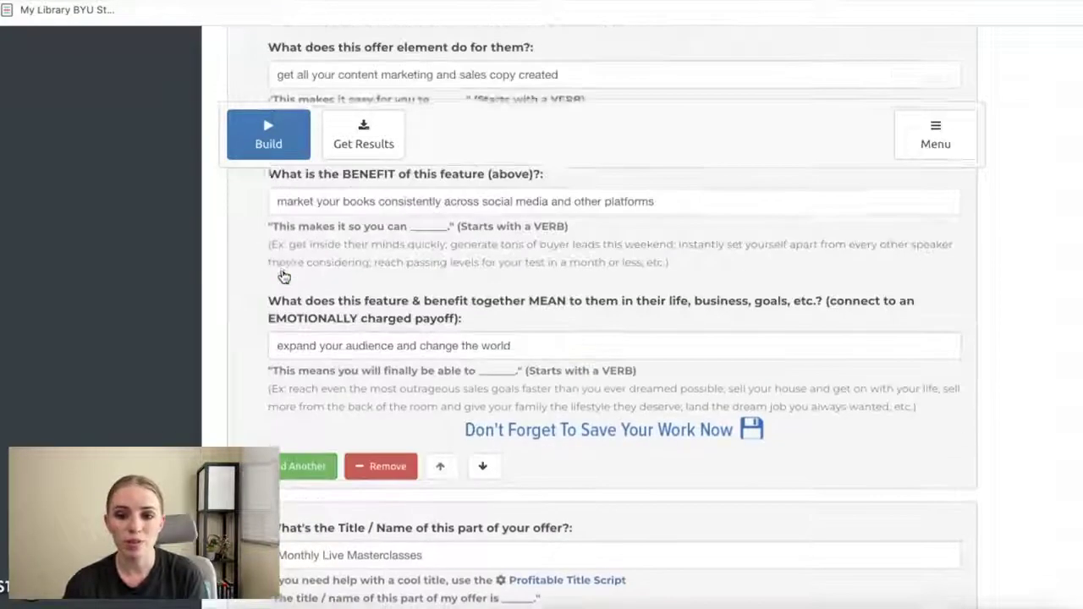